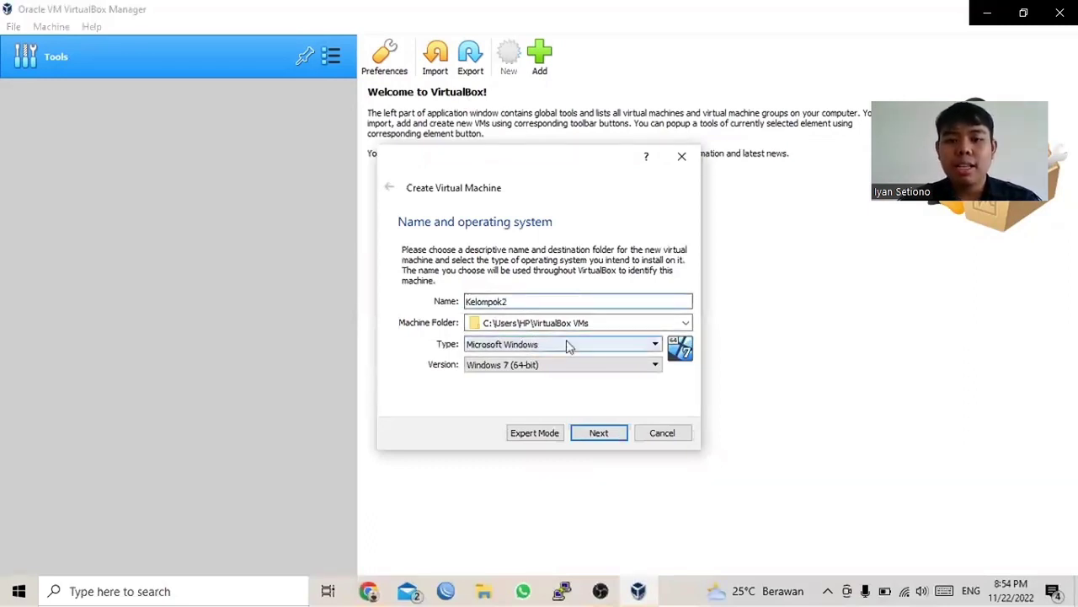
# Set the new virtual machine's type to Linux and its version to Debian (64-bit), and continue to the memory settings.
pyautogui.click(568, 346)
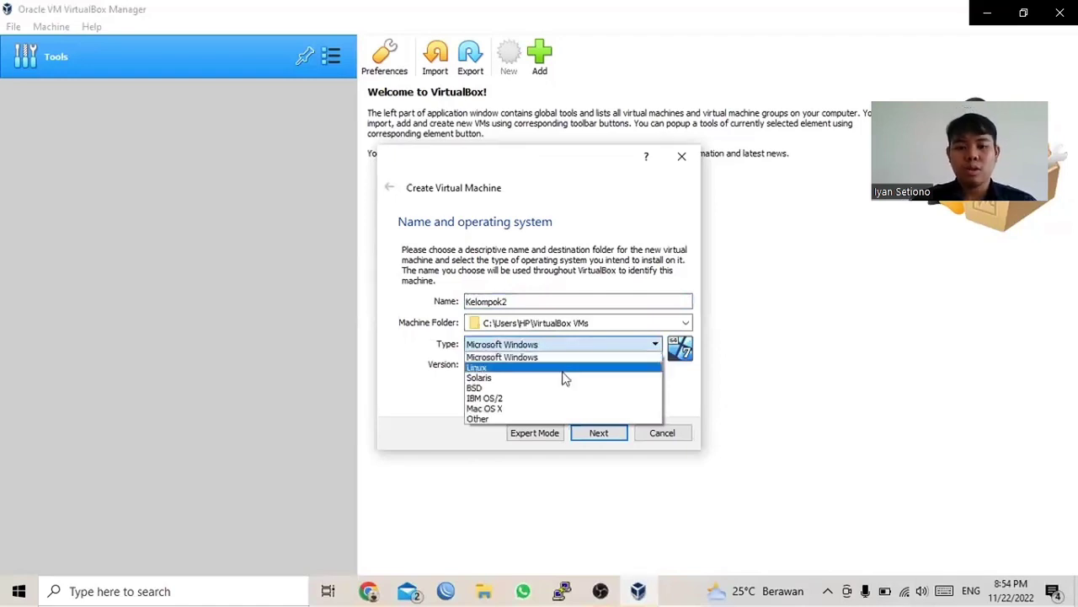
pyautogui.click(565, 379)
pyautogui.click(567, 369)
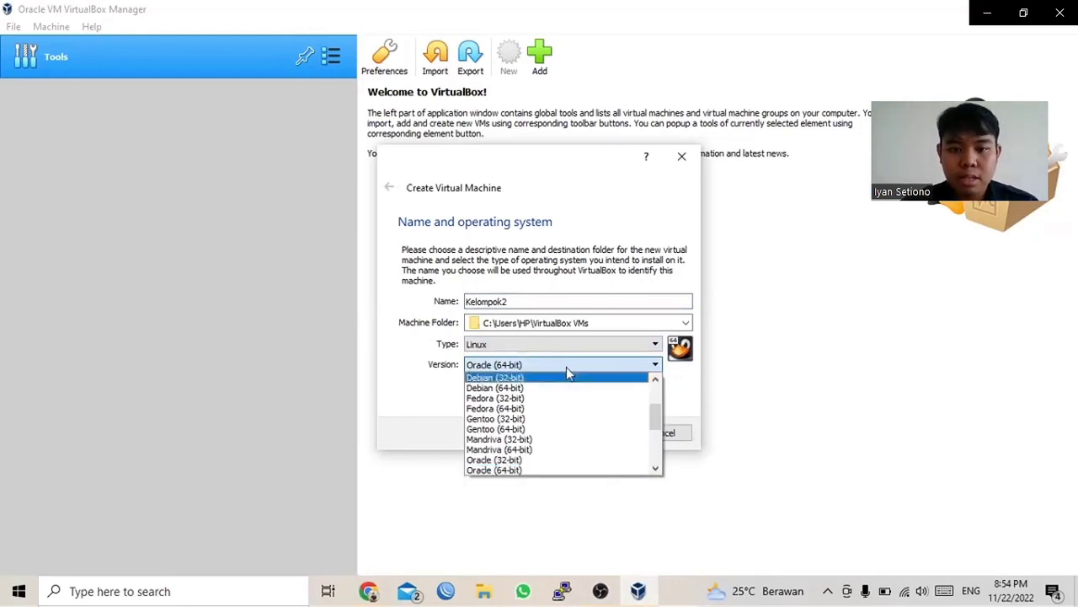
pyautogui.press('Down')
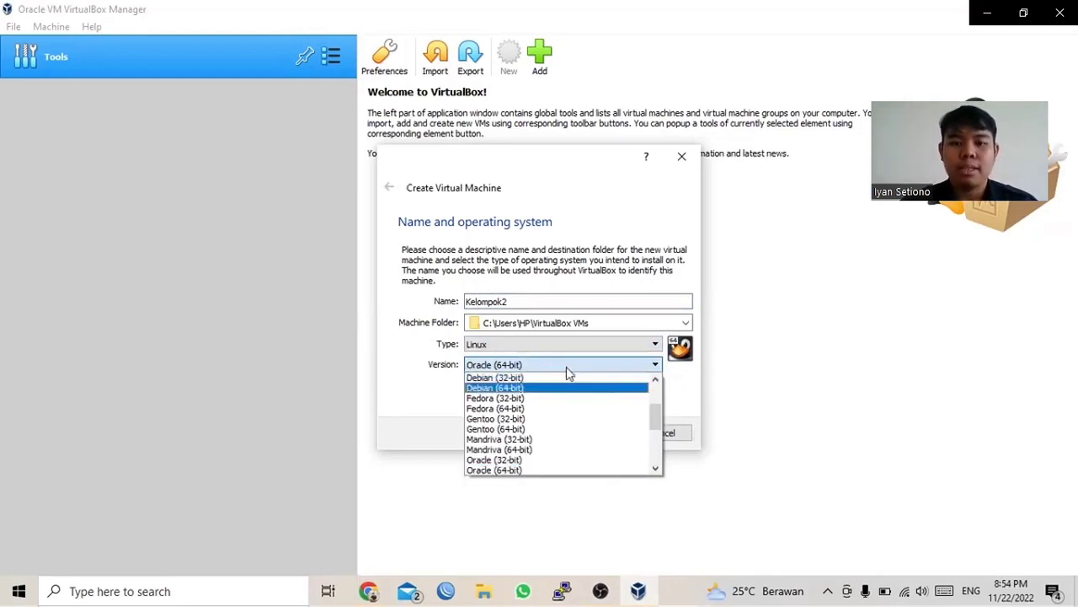
pyautogui.press('Return')
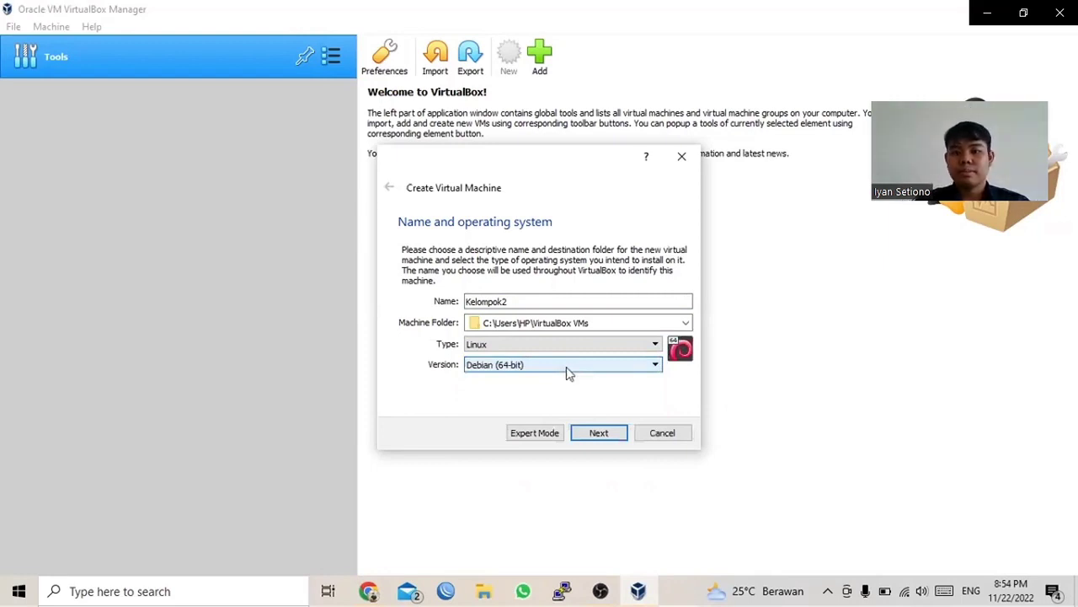
pyautogui.press('Return')
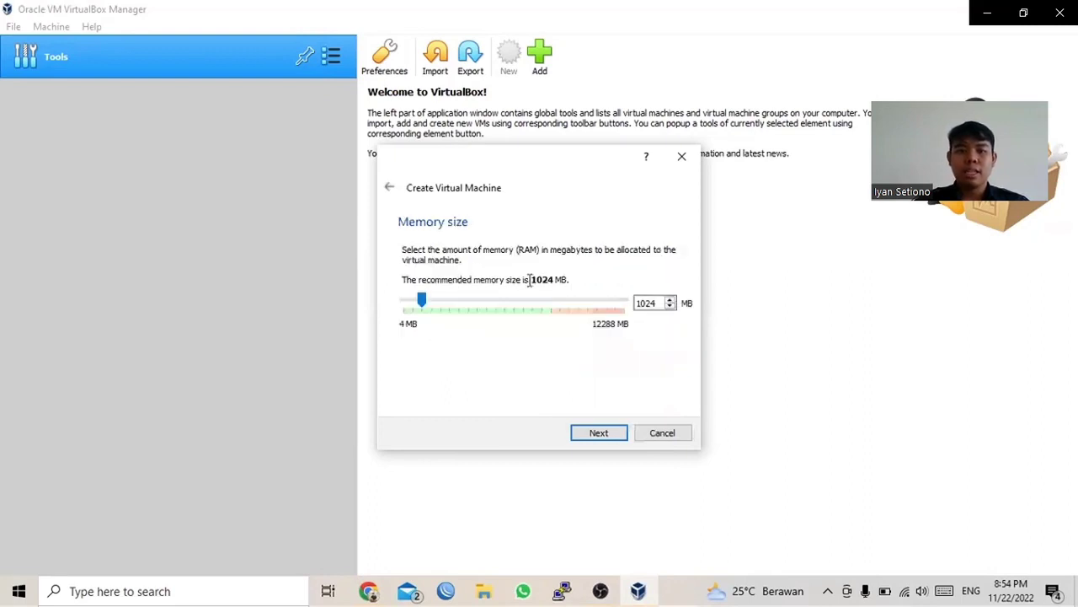
# Accept 1024 MB of memory and create a dynamically allocated VHD hard disk of 8.00 GB for the machine.
pyautogui.click(596, 434)
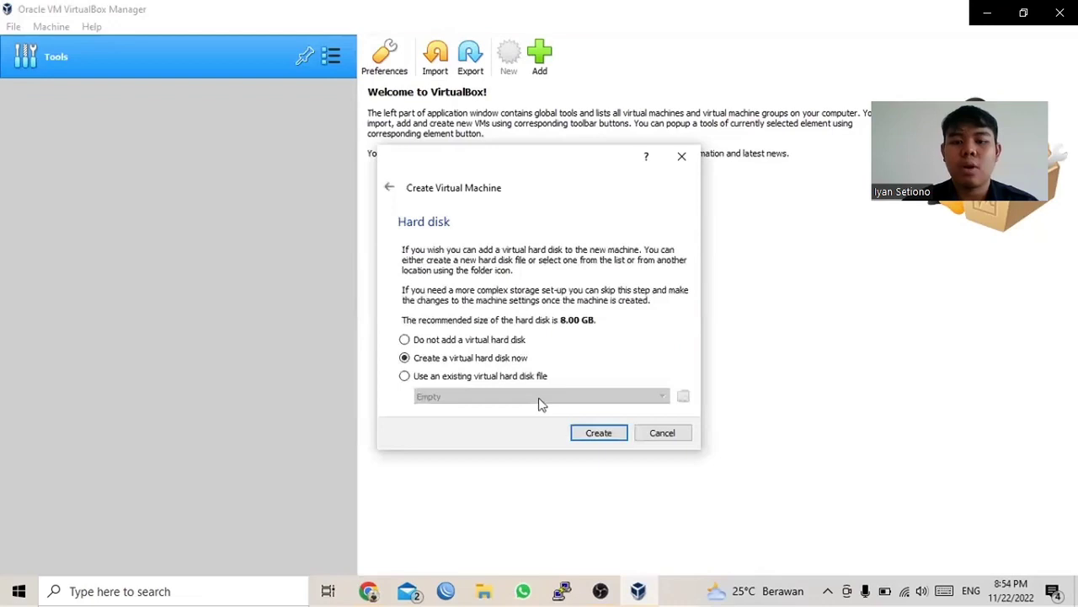
pyautogui.click(599, 433)
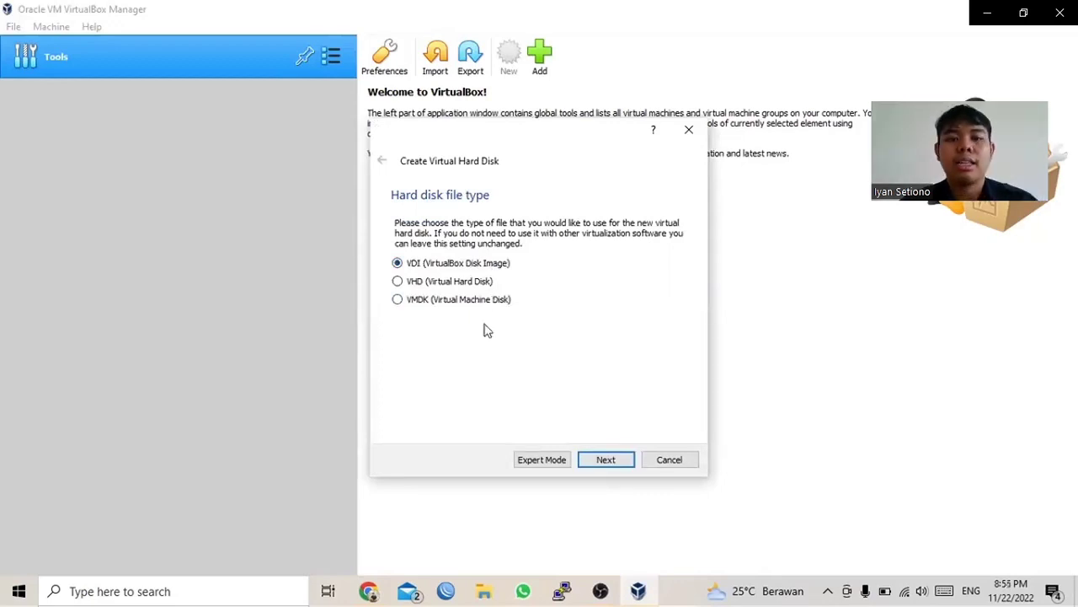
pyautogui.click(472, 282)
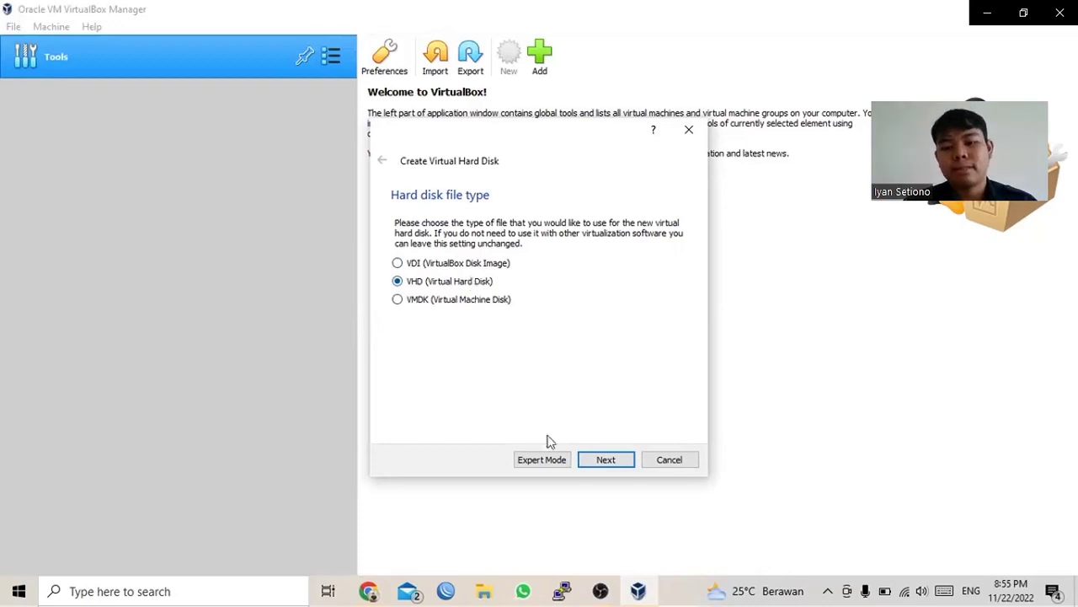
pyautogui.click(605, 460)
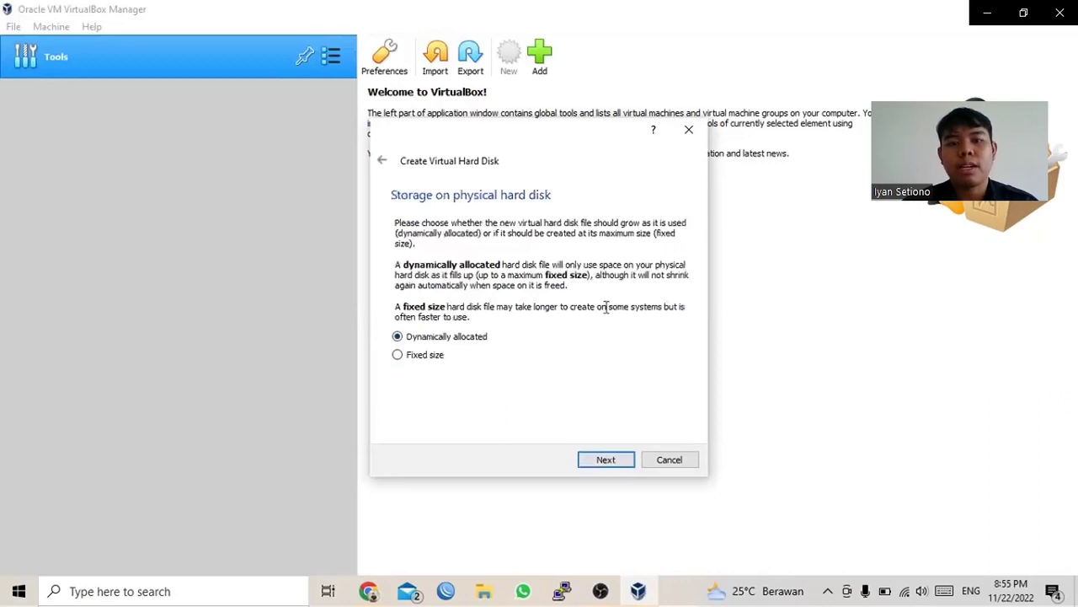
pyautogui.click(606, 460)
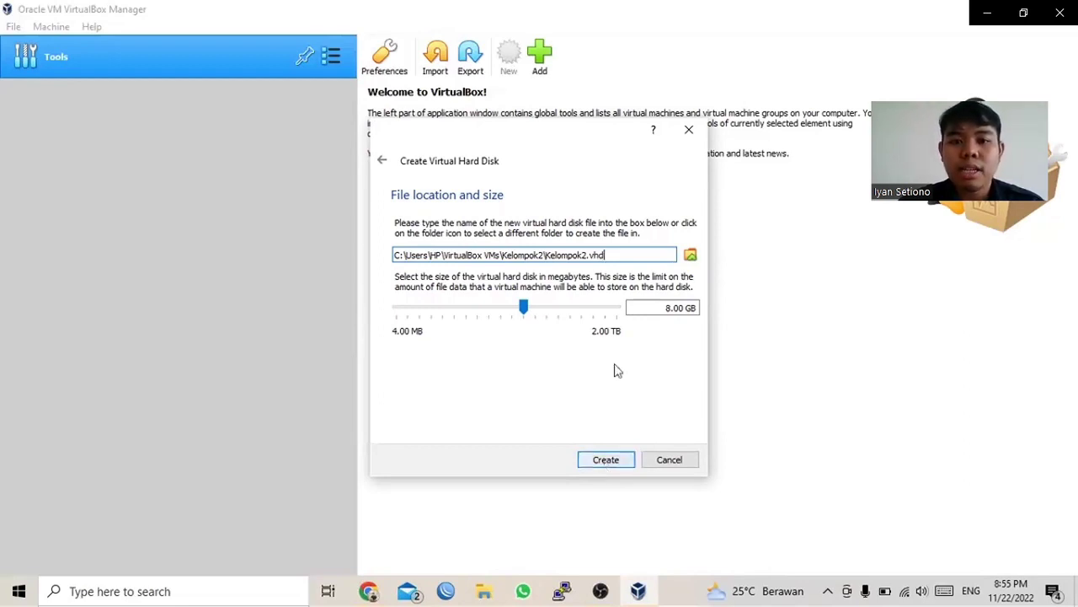
pyautogui.tripleClick(663, 307)
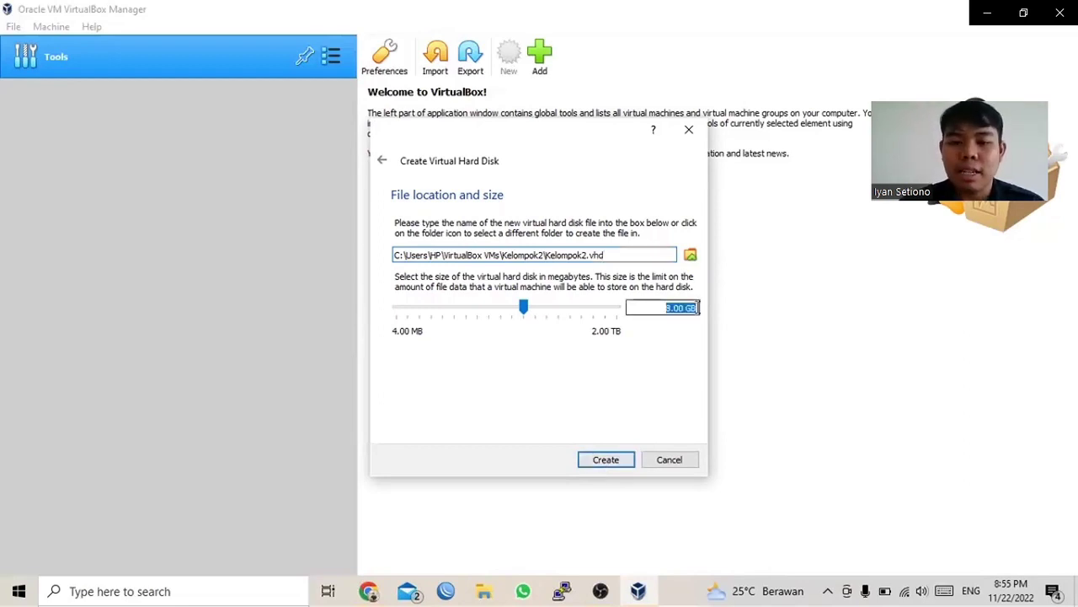
pyautogui.click(607, 460)
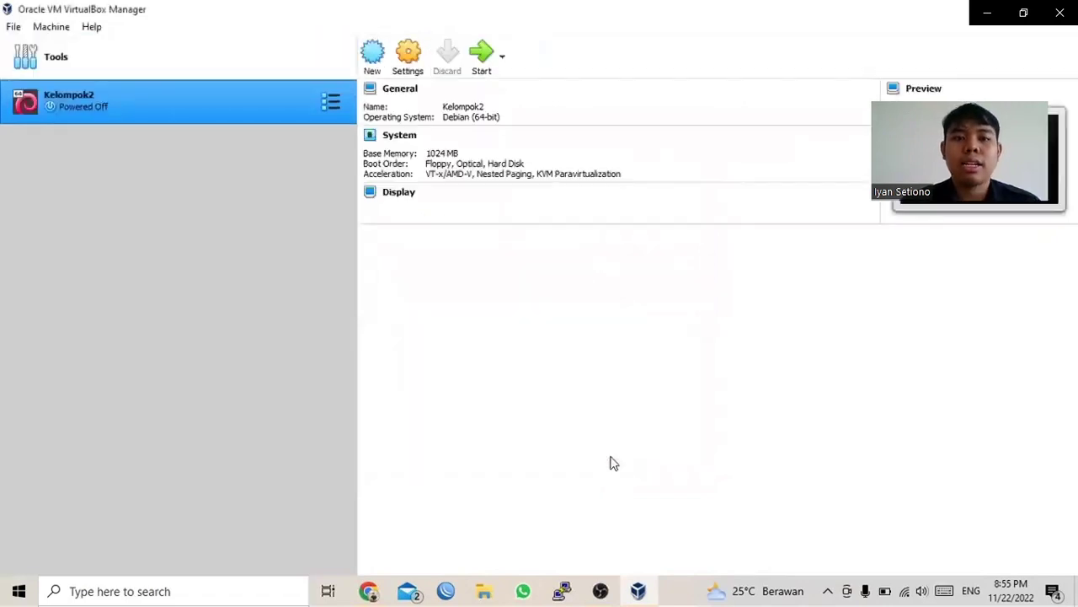
# In the Kelompok2 storage settings, load turnkey-owncloud-17.1-bullseye-amd64.iso into the empty IDE optical drive.
pyautogui.click(413, 66)
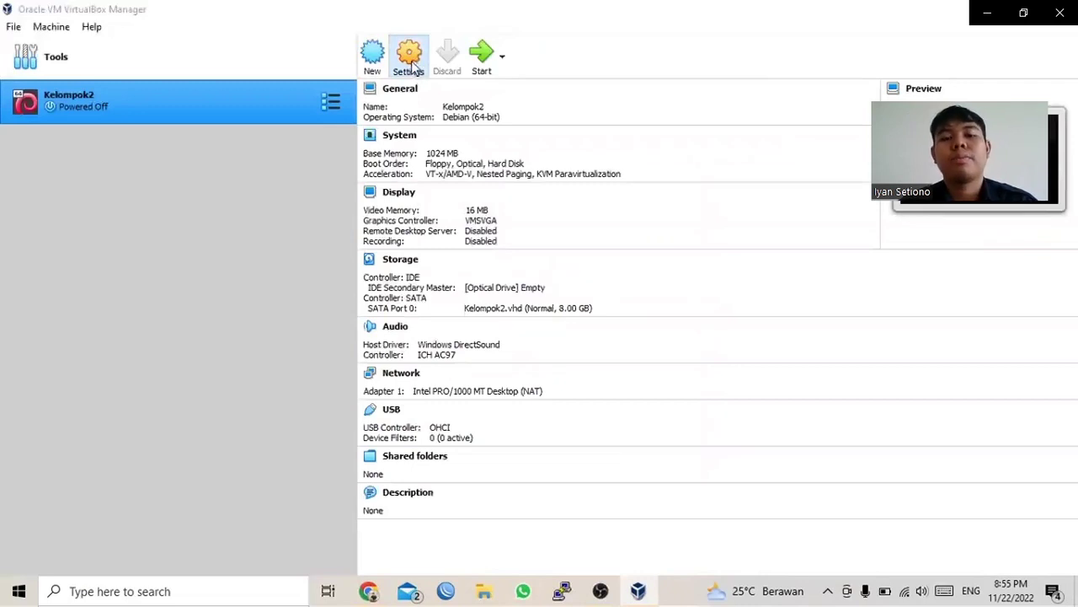
pyautogui.click(337, 196)
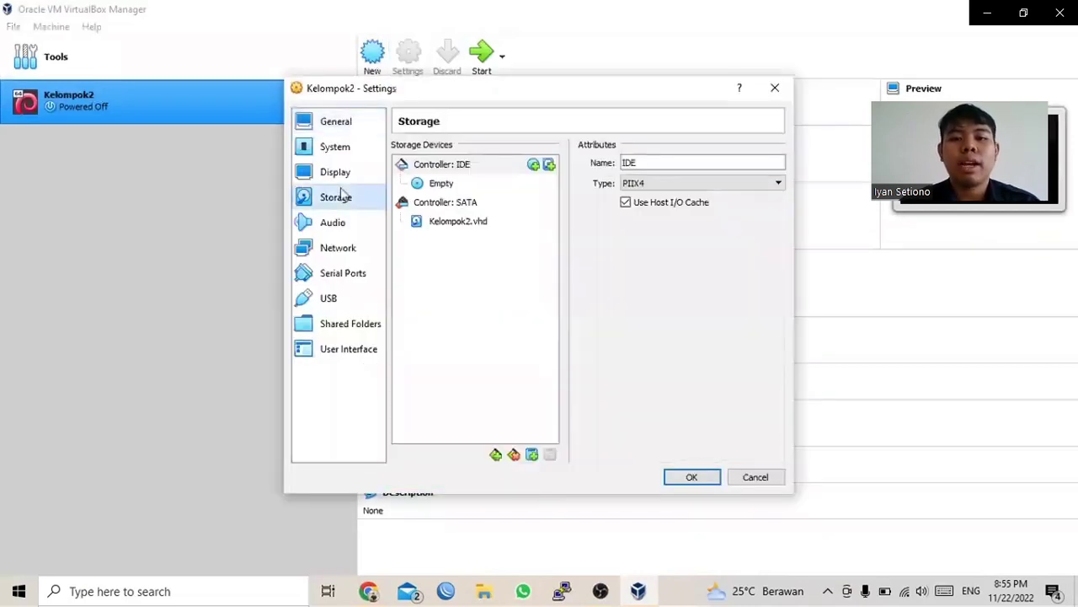
pyautogui.click(419, 185)
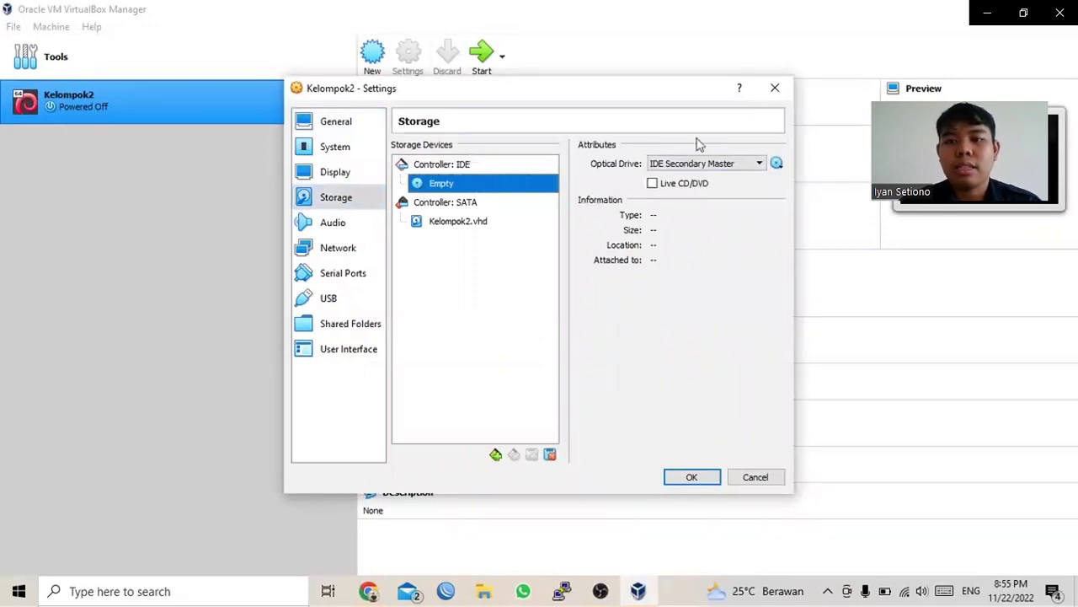
pyautogui.click(777, 163)
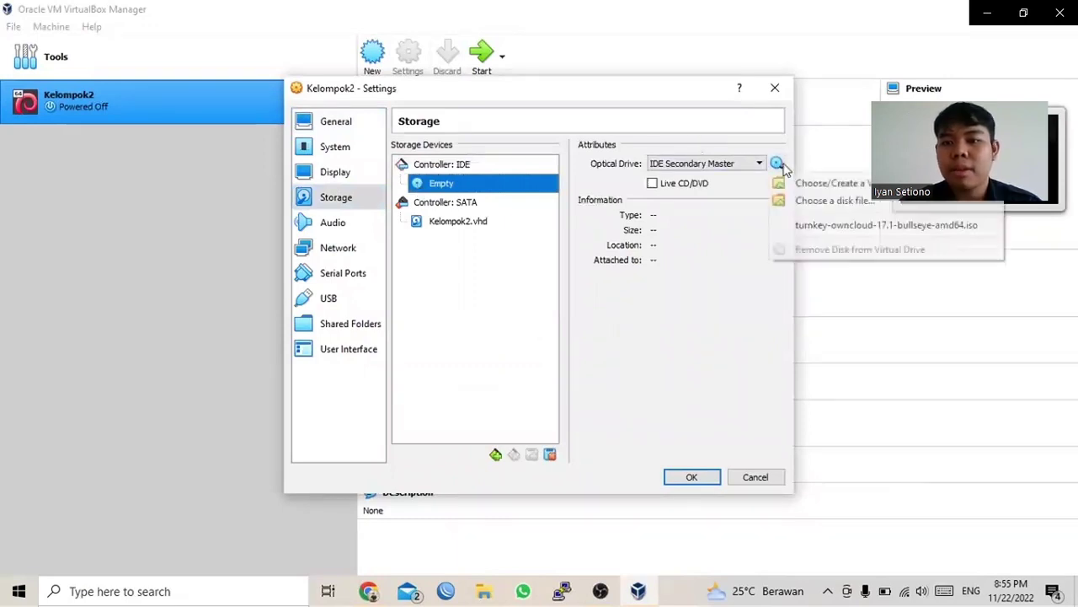
pyautogui.click(810, 226)
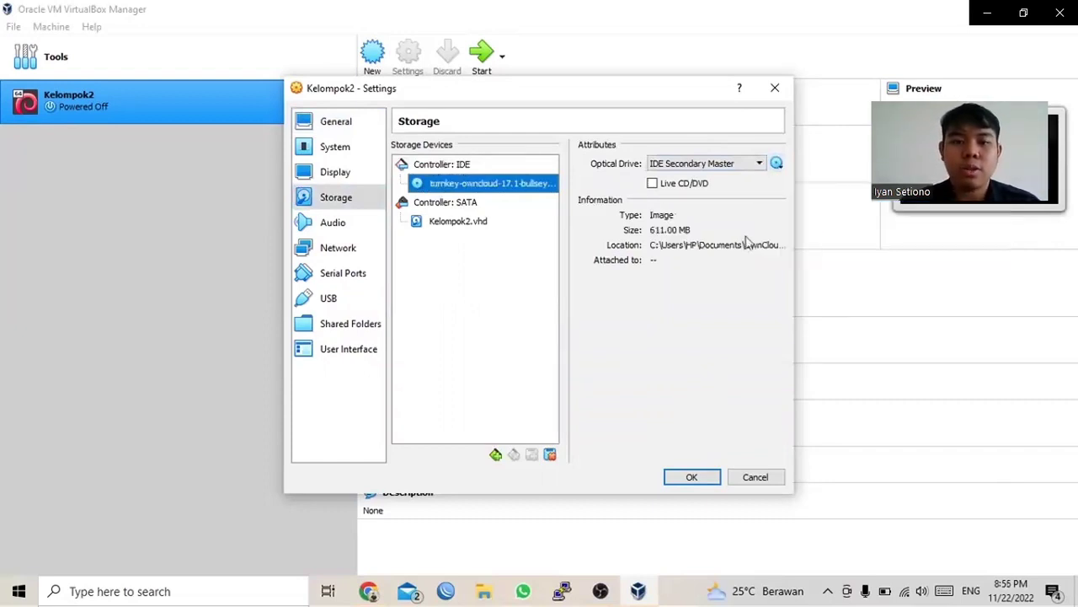
# Attach network Adapter 1 to Bridged Adapter and save the machine's settings.
pyautogui.click(335, 251)
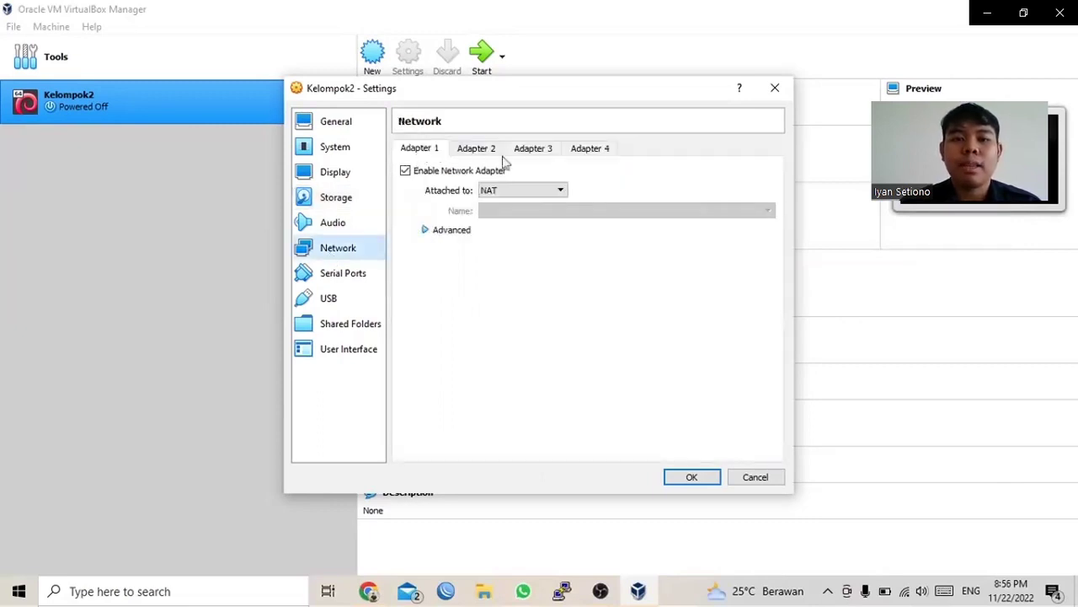
pyautogui.click(524, 194)
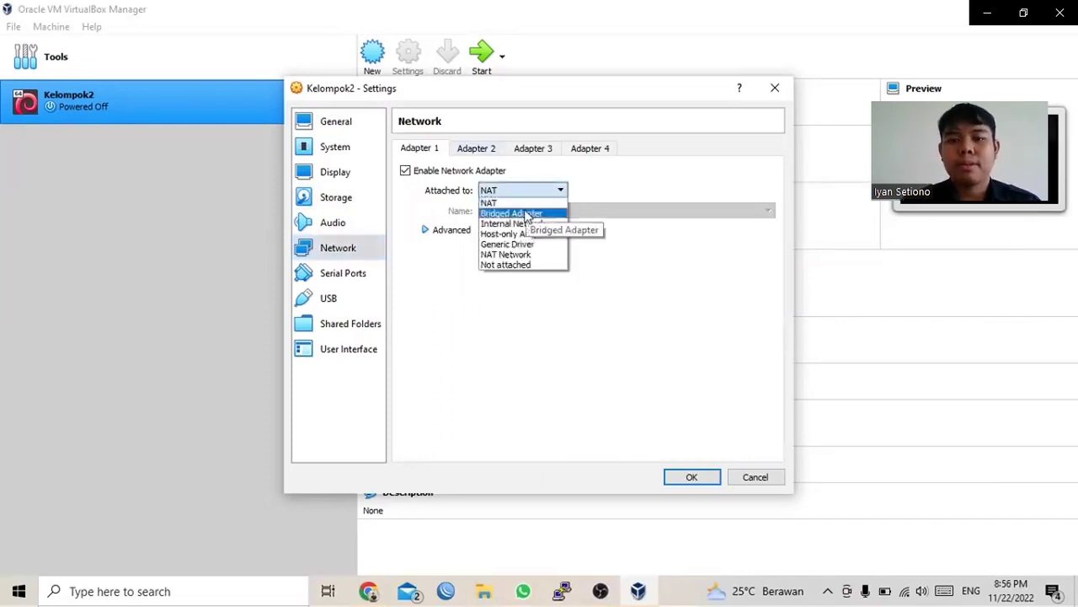
pyautogui.click(527, 214)
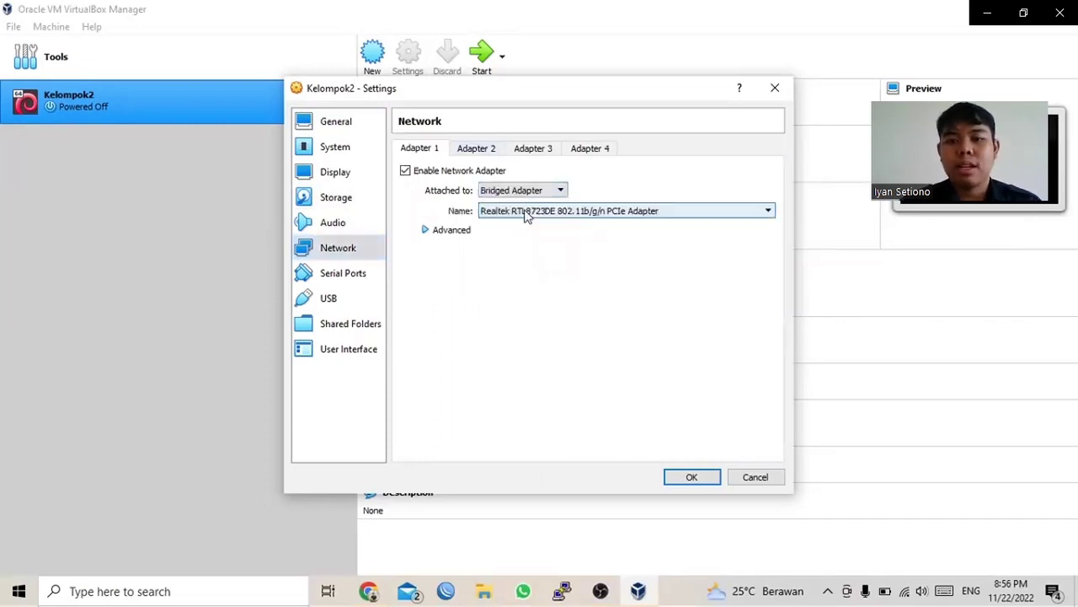
pyautogui.click(690, 479)
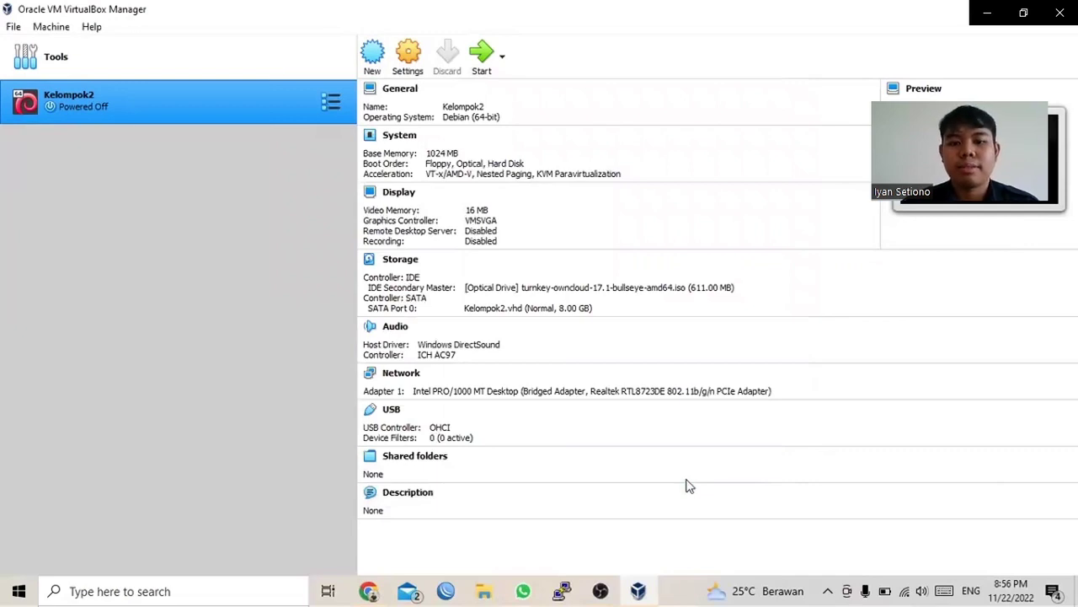
# Start Kelompok2 from the TurnKey ownCloud ISO and choose to install to hard disk.
pyautogui.click(493, 54)
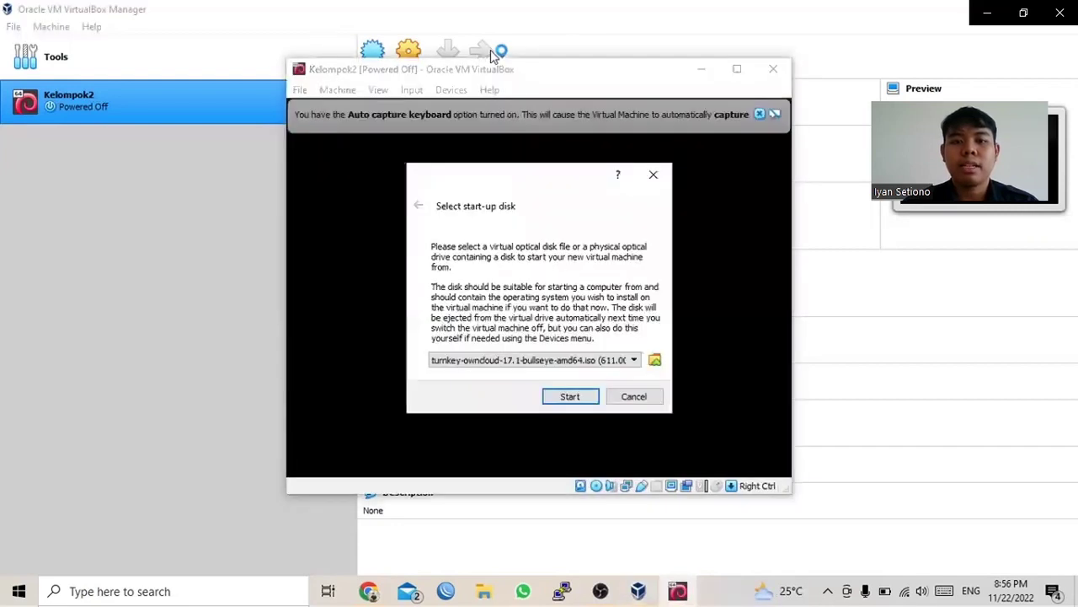
pyautogui.click(569, 396)
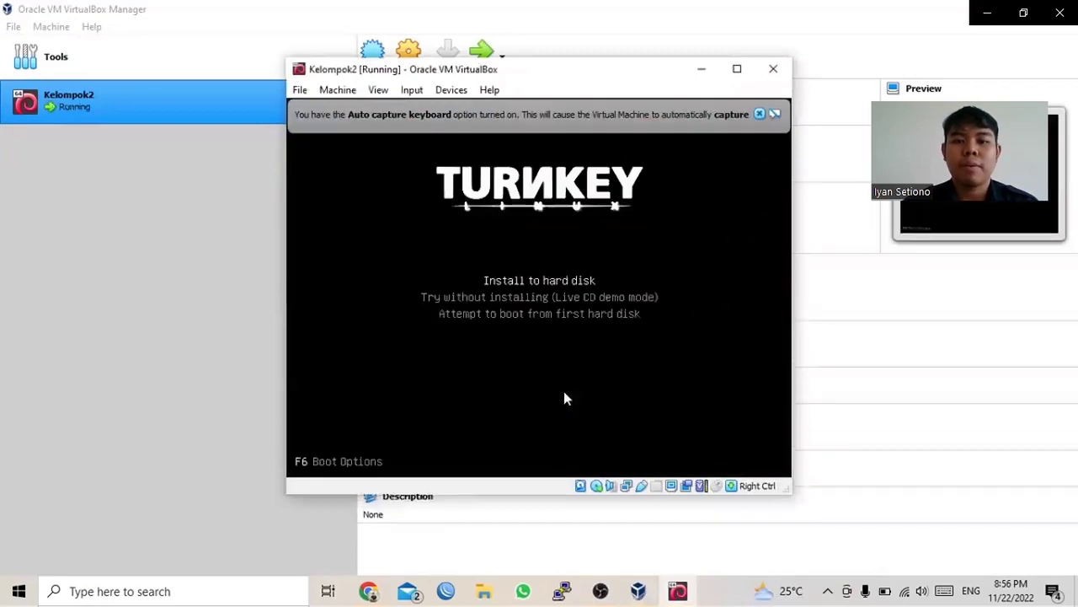
pyautogui.press('Return')
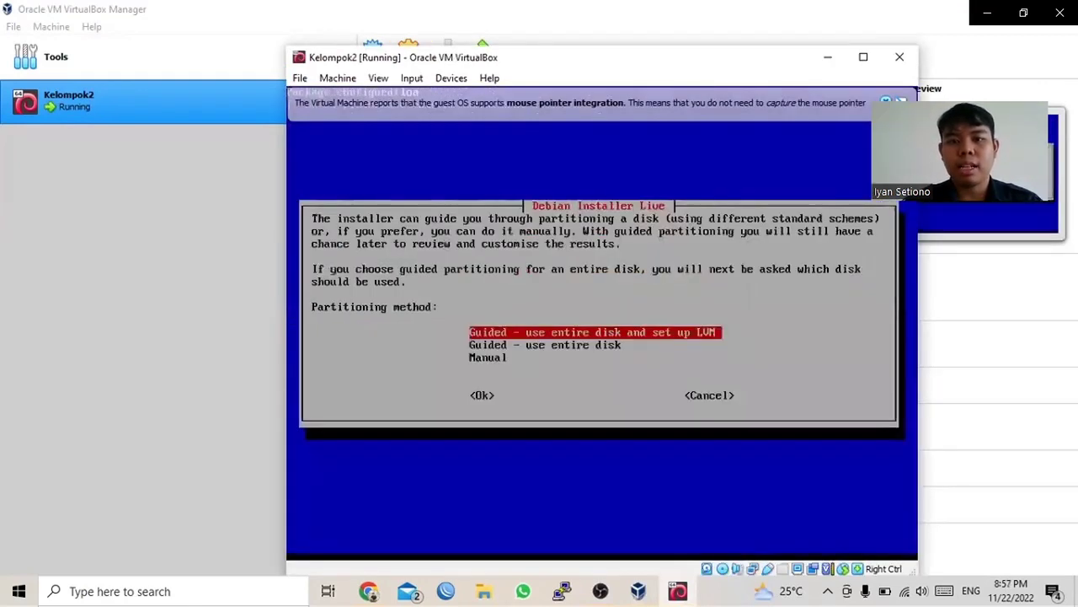
# Partition the disk with "Guided - use entire disk", finish partitioning and agree to write the changes to disk.
pyautogui.press('Down')
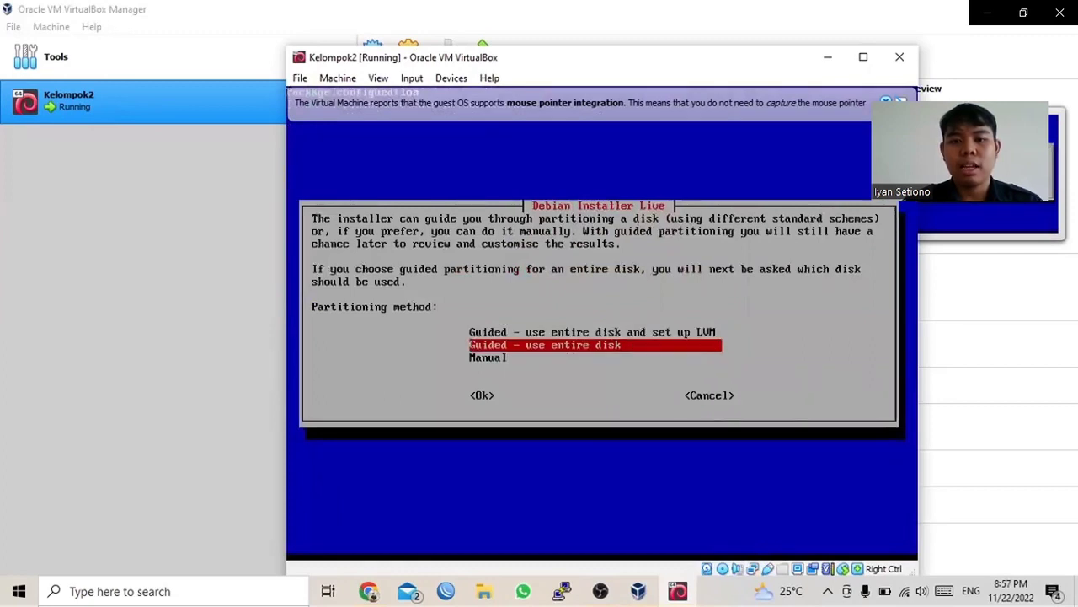
pyautogui.press('Return')
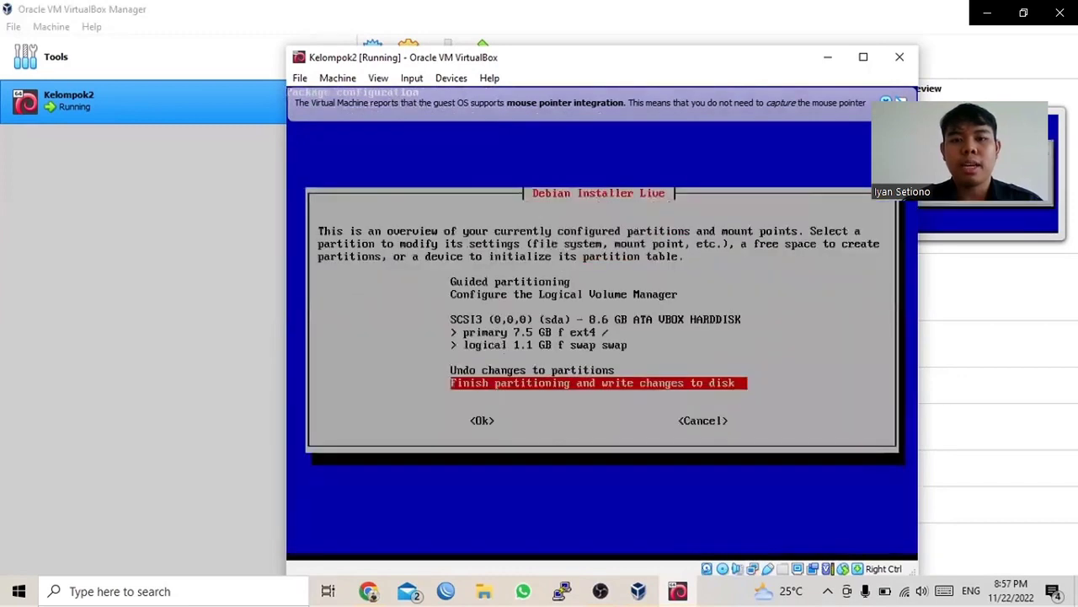
pyautogui.press('Up')
pyautogui.press('Up')
pyautogui.press('Up')
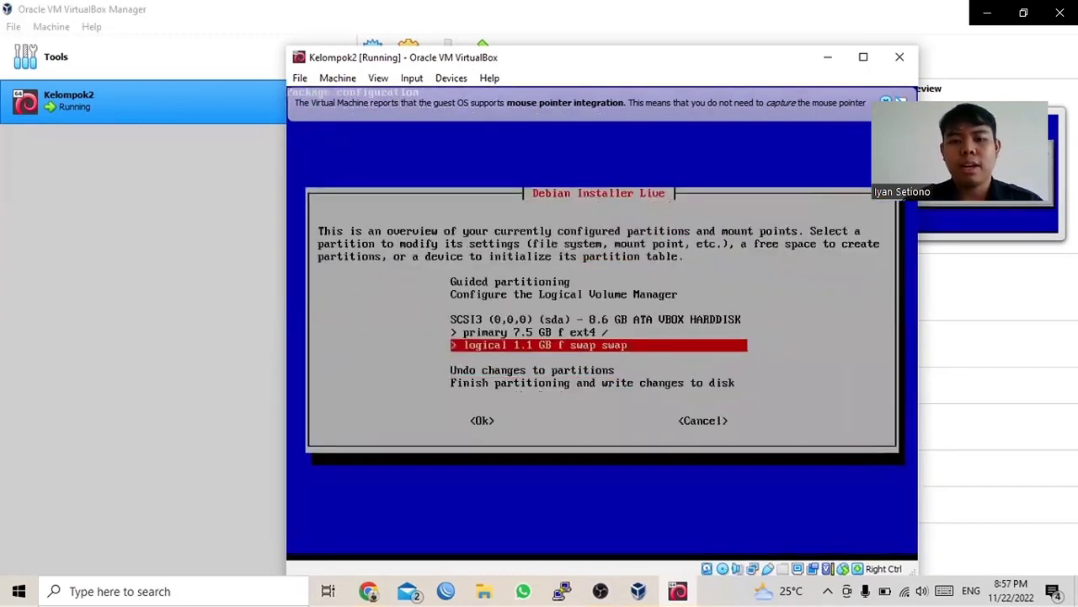
pyautogui.press('Down')
pyautogui.press('Down')
pyautogui.press('Down')
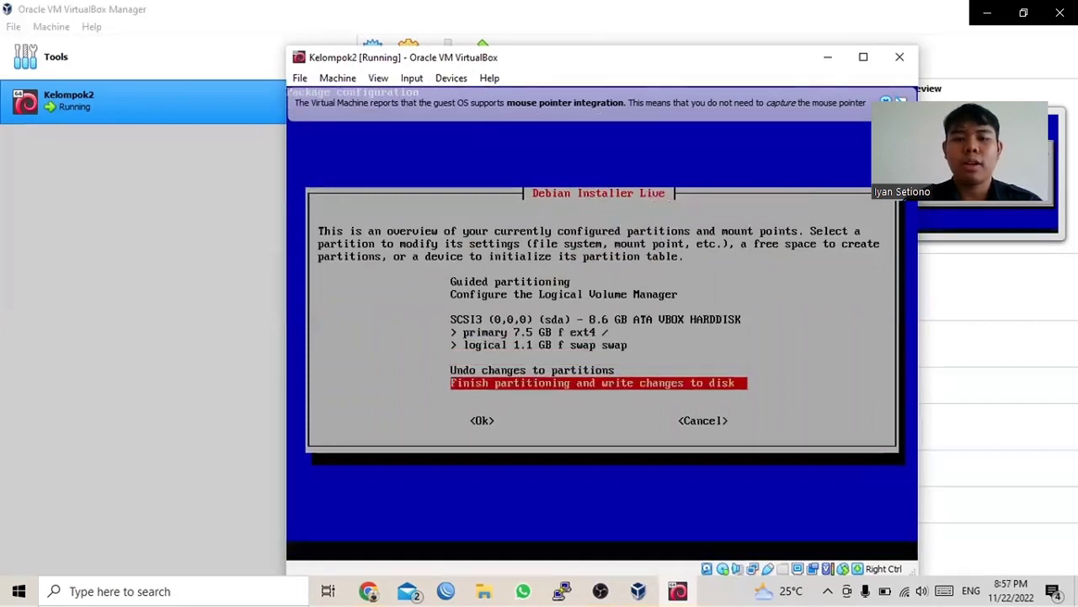
pyautogui.press('Return')
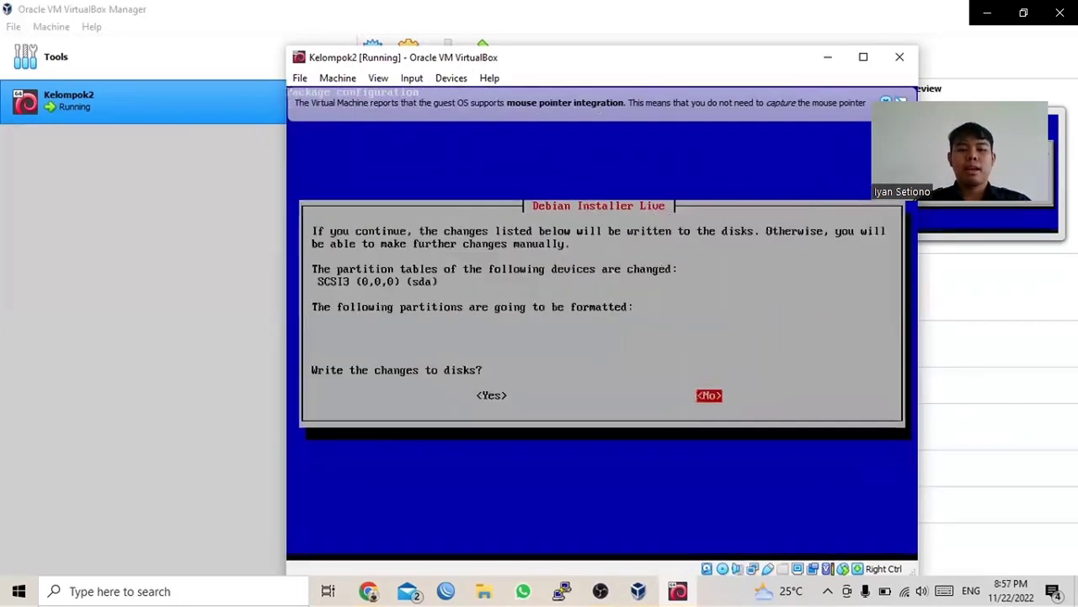
pyautogui.press('Left')
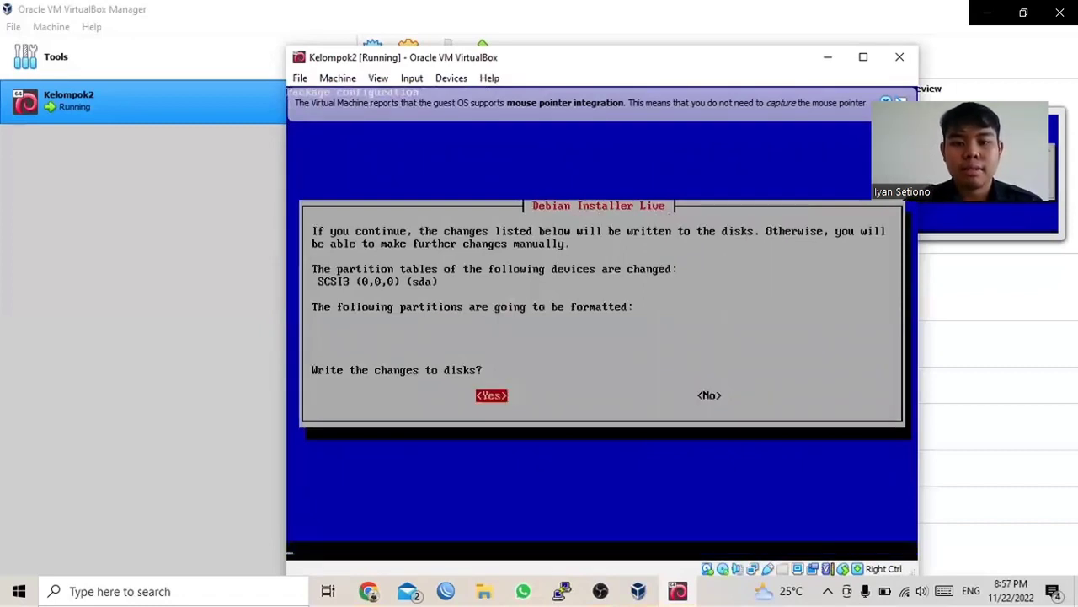
pyautogui.press('Return')
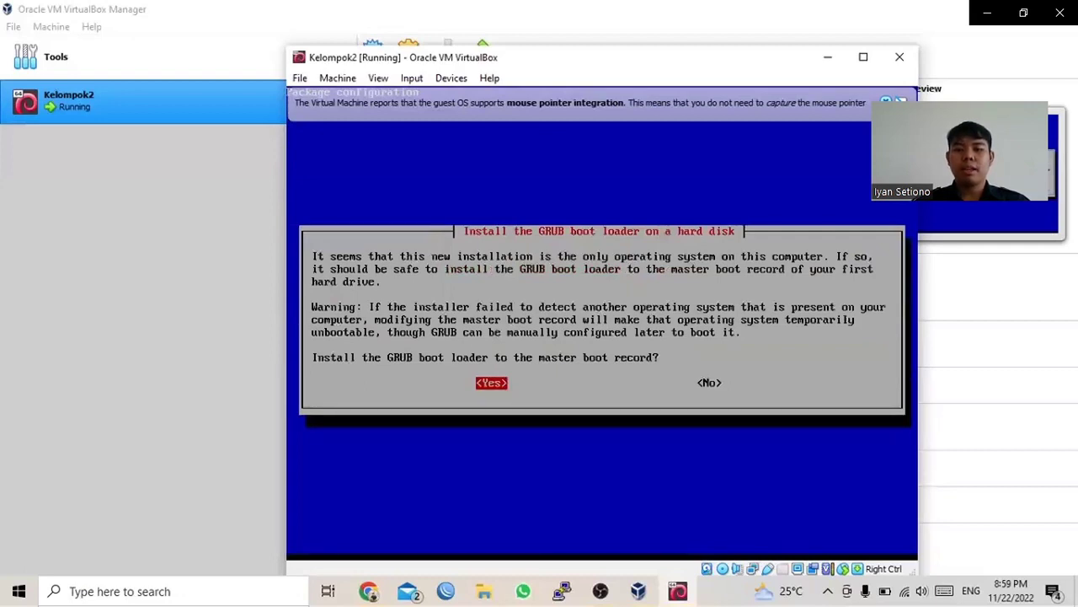
# Install the GRUB boot loader to the master boot record and reboot the system to complete the installation.
pyautogui.press('Right')
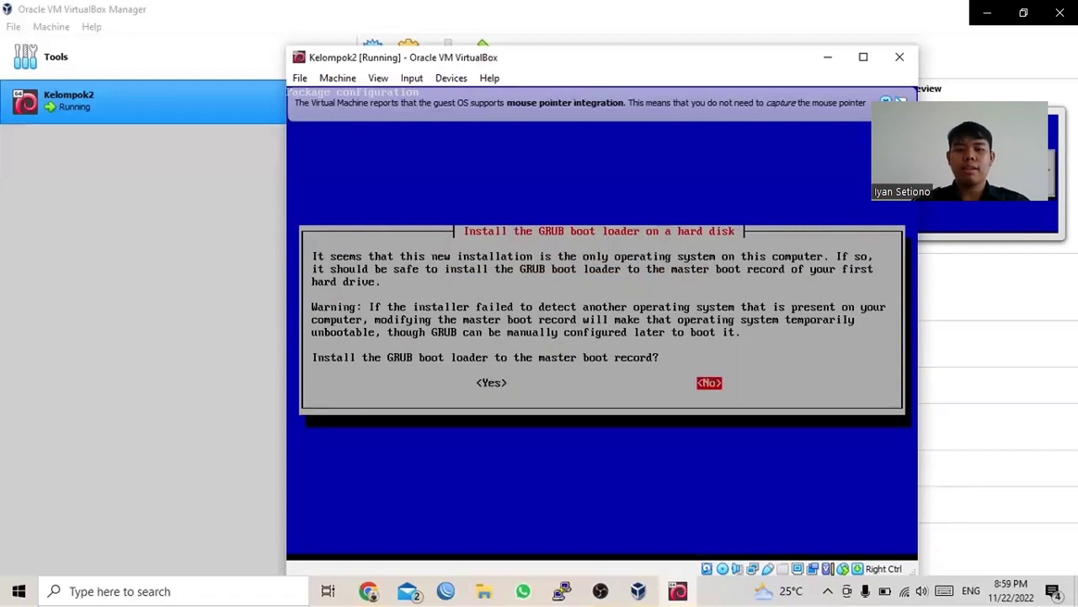
pyautogui.press('Left')
pyautogui.press('Return')
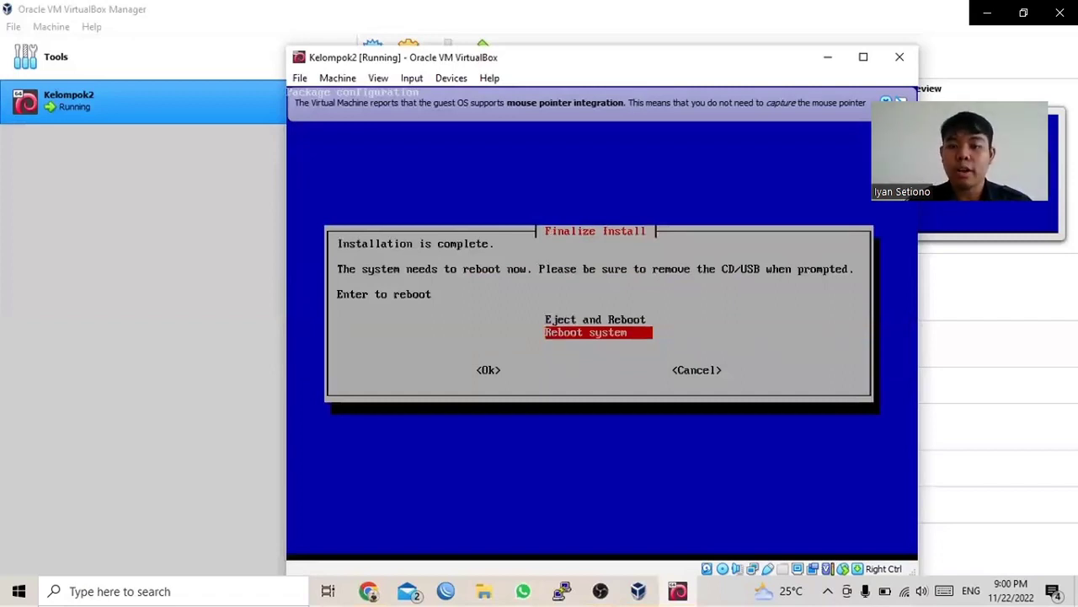
pyautogui.press('Return')
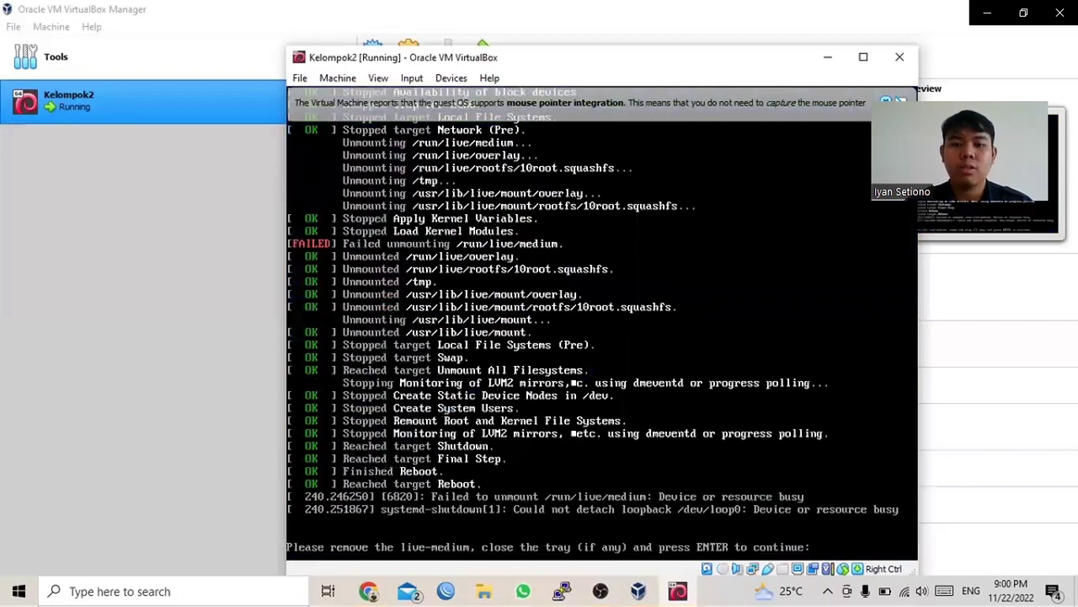
pyautogui.press('Return')
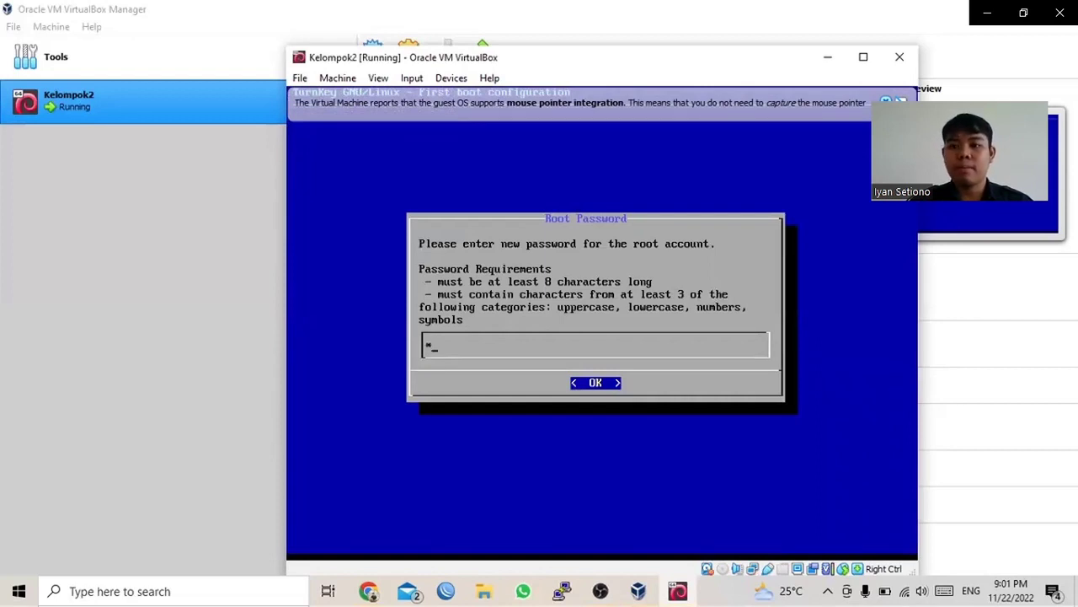
# Enter and confirm a new password for the root account in the first boot configuration.
pyautogui.write('***')
pyautogui.press('BackSpace')
pyautogui.press('BackSpace')
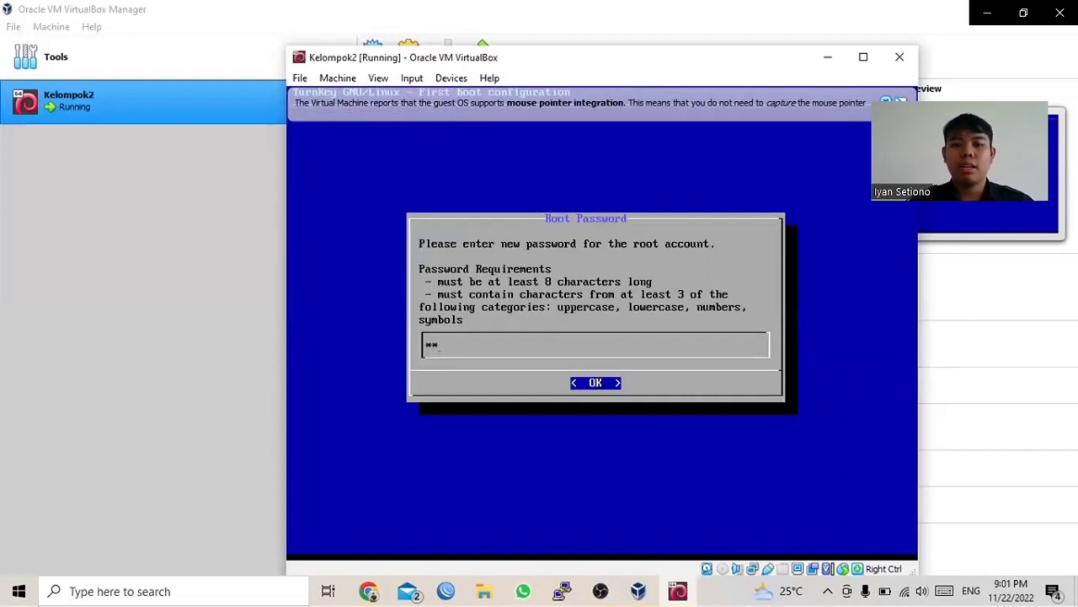
pyautogui.press('BackSpace')
pyautogui.press('BackSpace')
pyautogui.write('*')
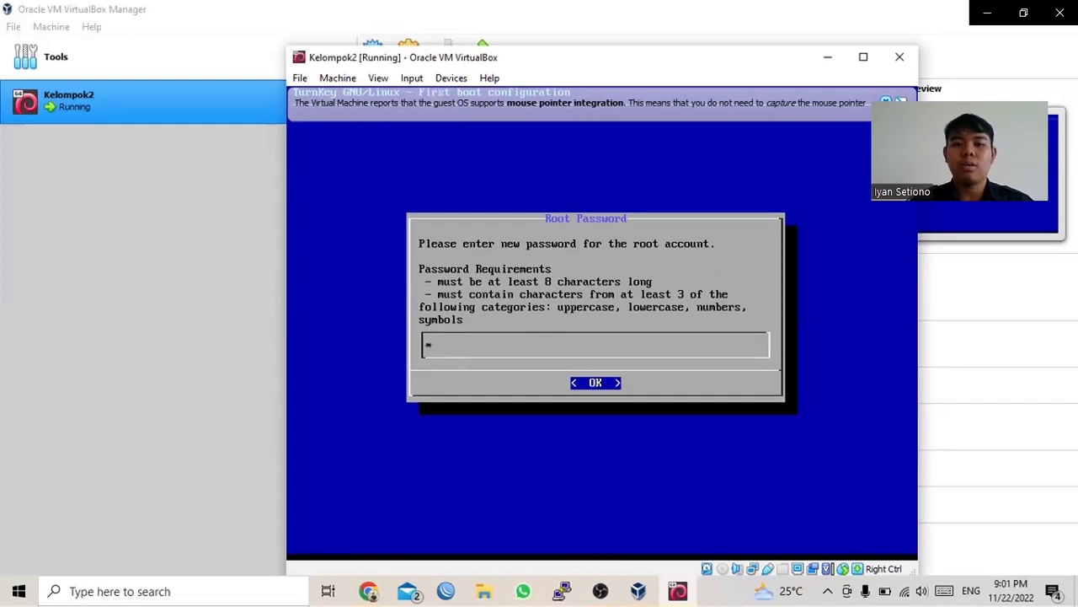
pyautogui.write('******')
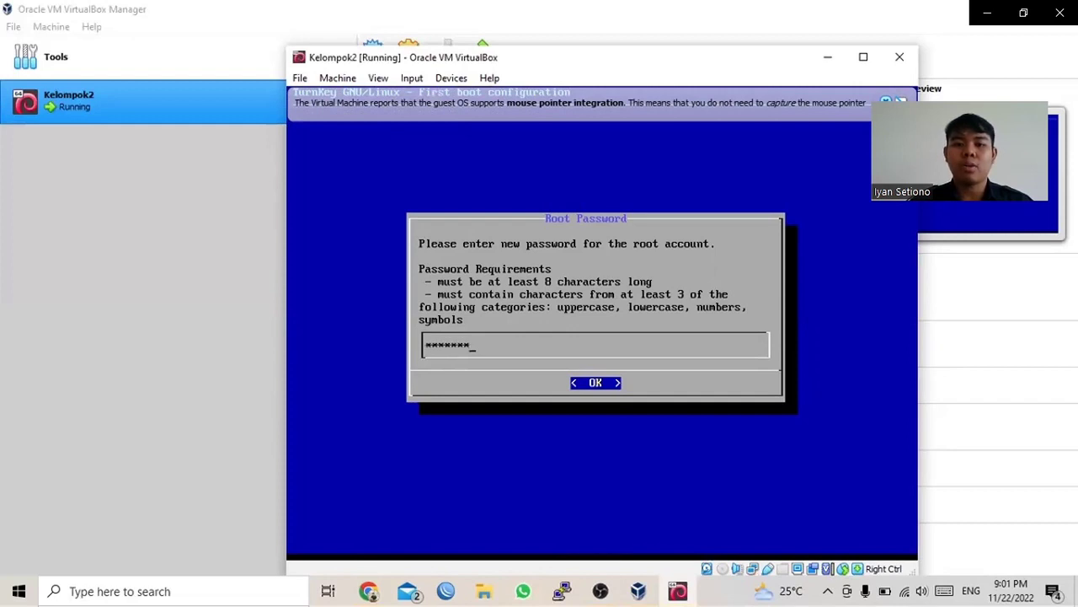
pyautogui.write('**')
pyautogui.press('Return')
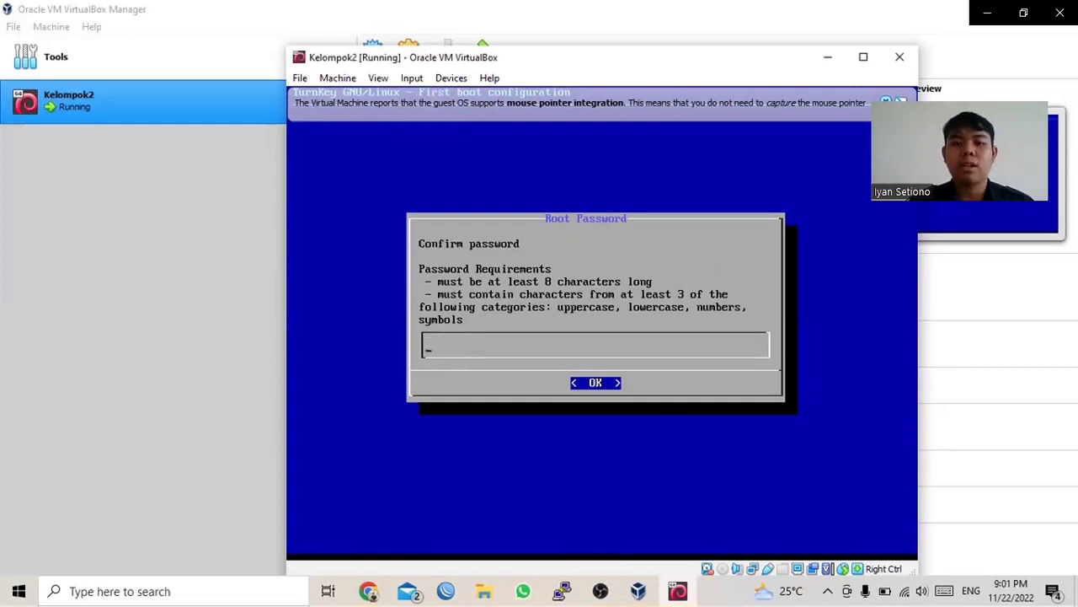
pyautogui.write('***')
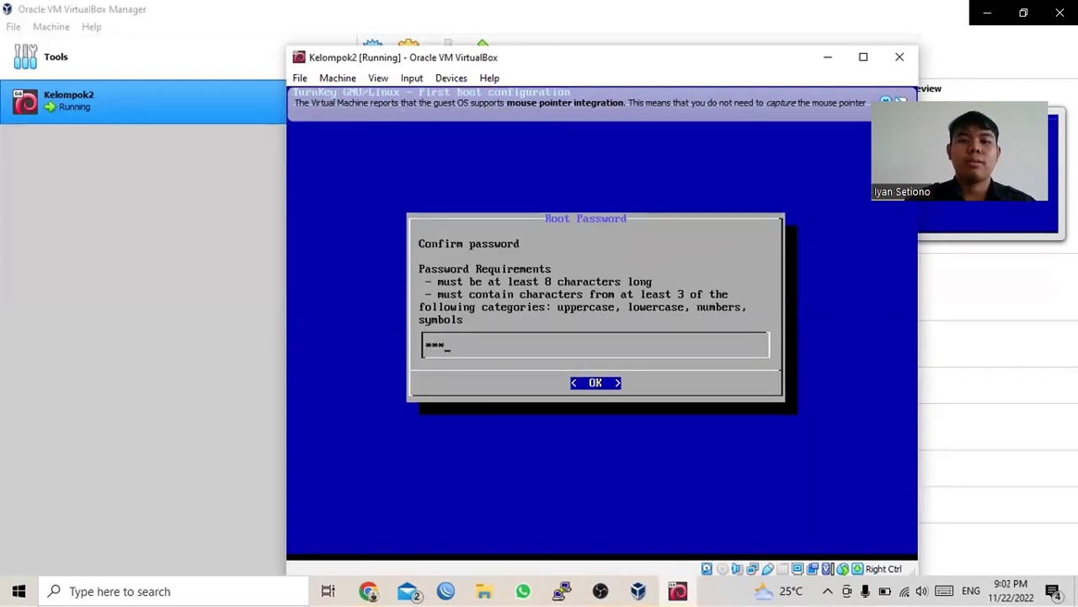
pyautogui.write('******')
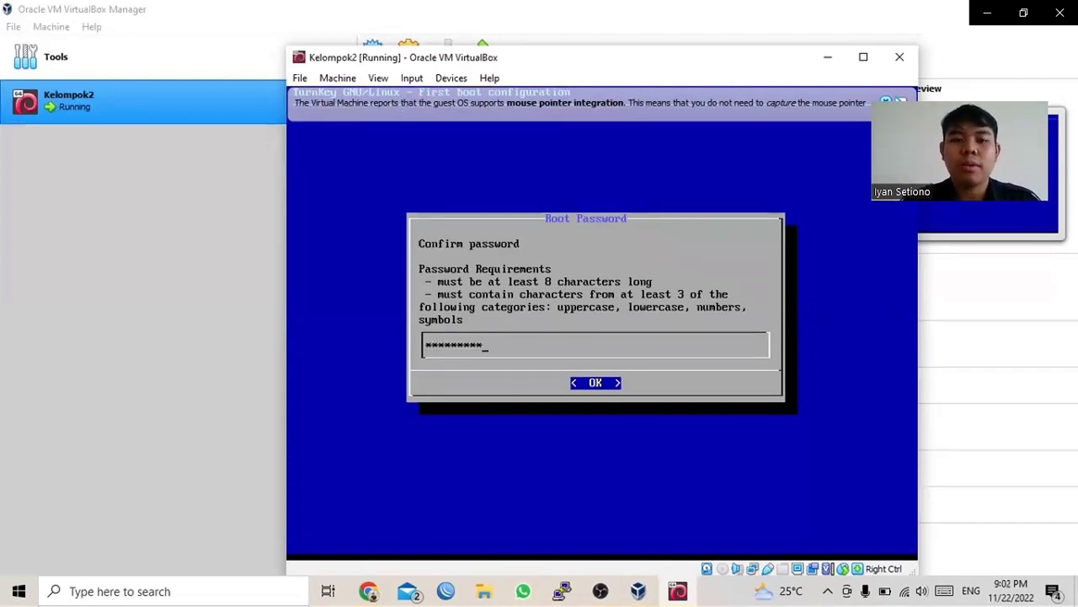
pyautogui.write('*')
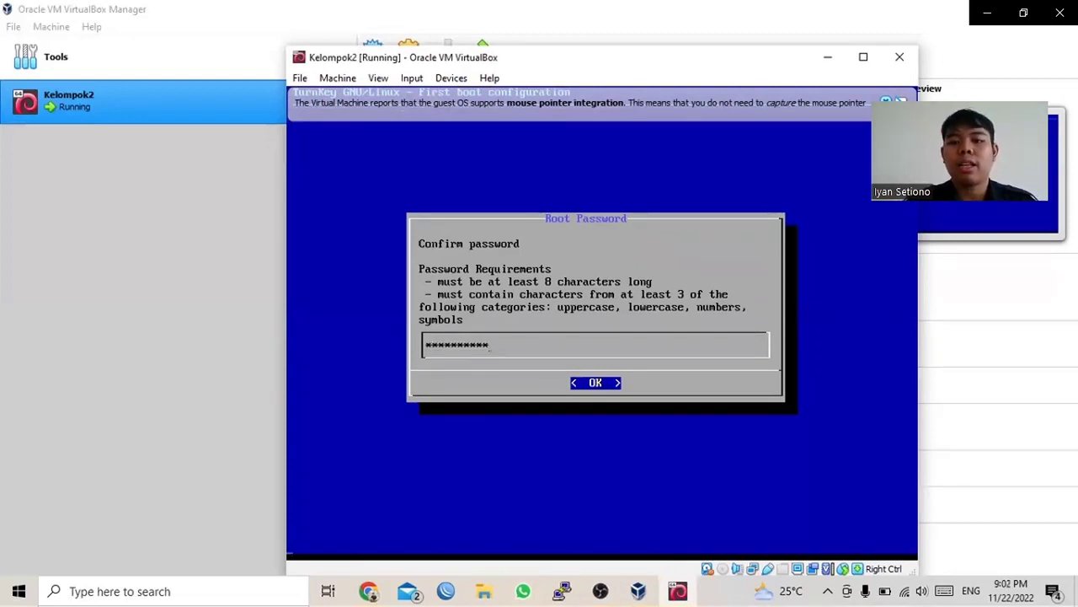
pyautogui.press('Return')
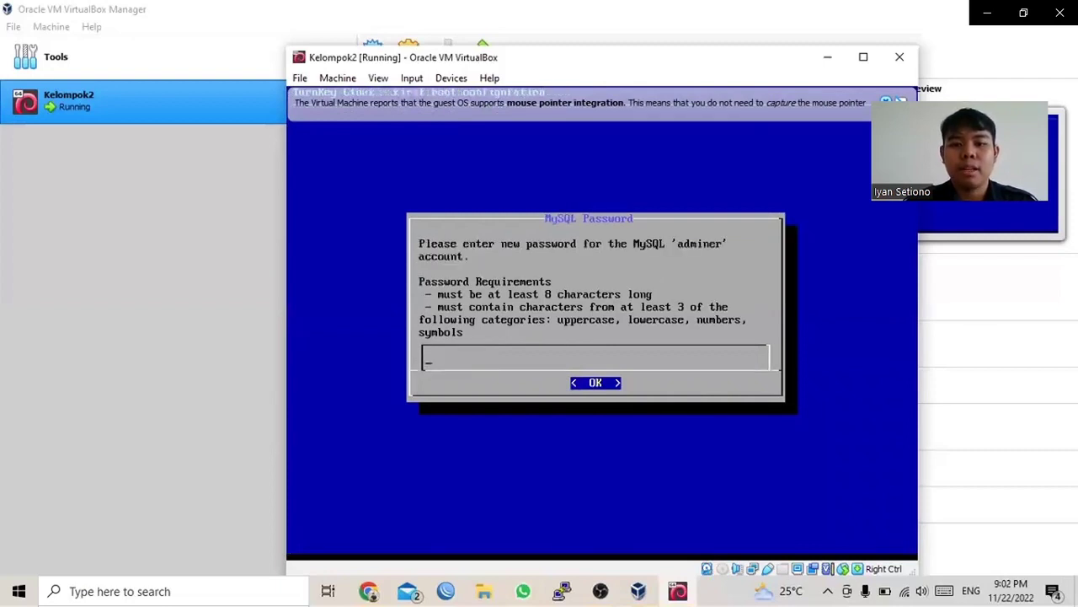
# Enter and confirm a new password for the MySQL 'adminer' account.
pyautogui.write('******')
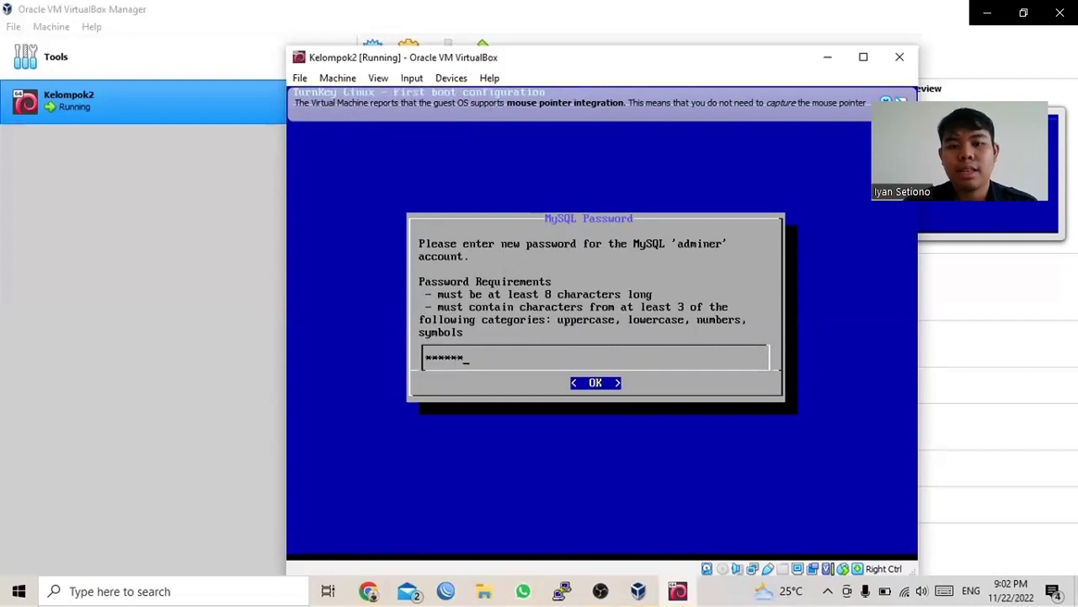
pyautogui.write('***')
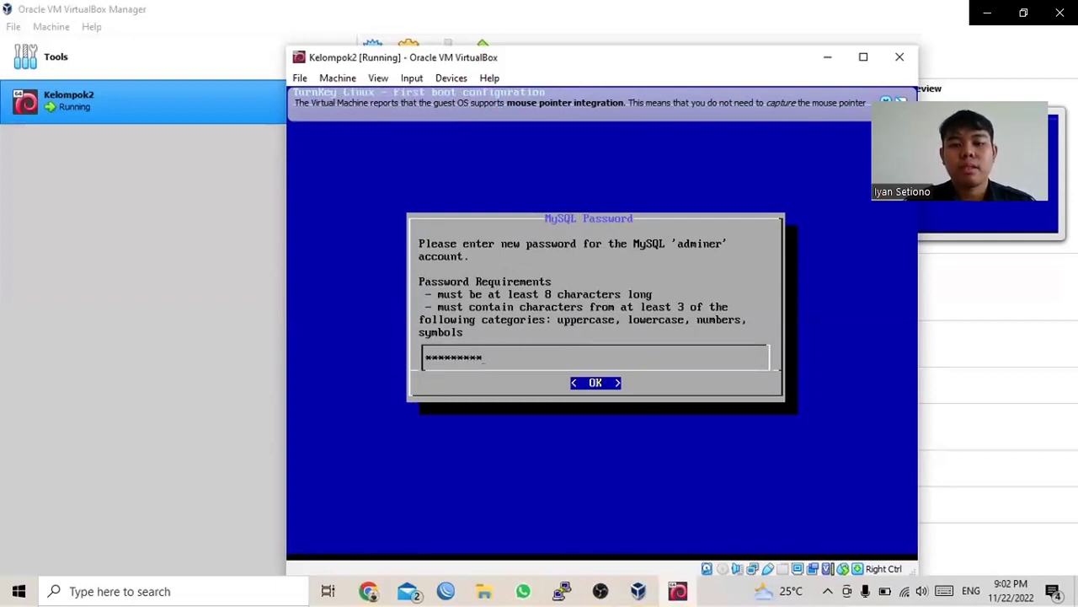
pyautogui.write('*')
pyautogui.press('Return')
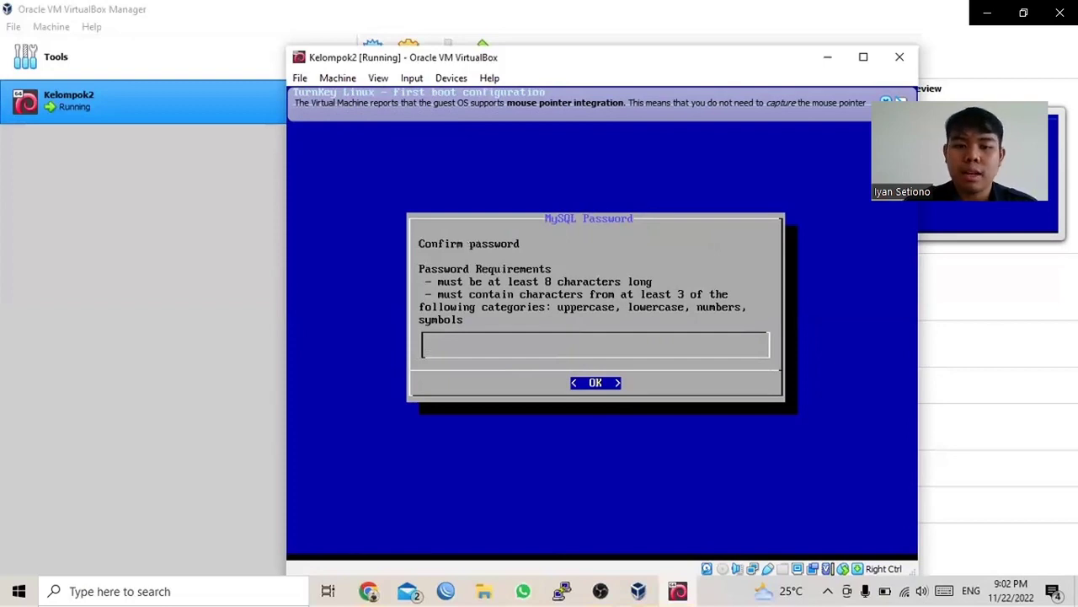
pyautogui.write('****')
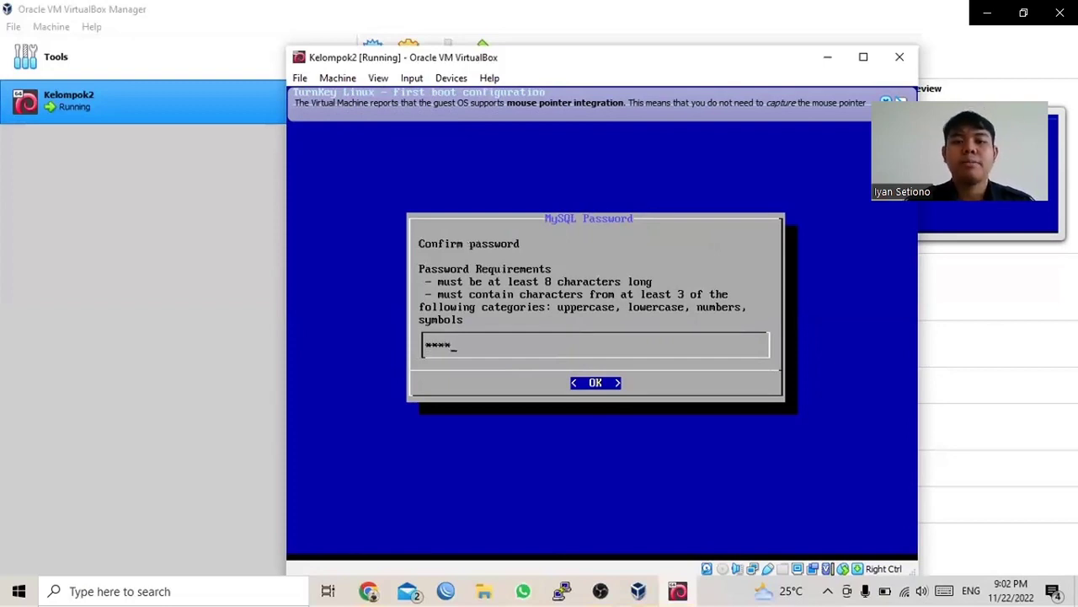
pyautogui.write('******')
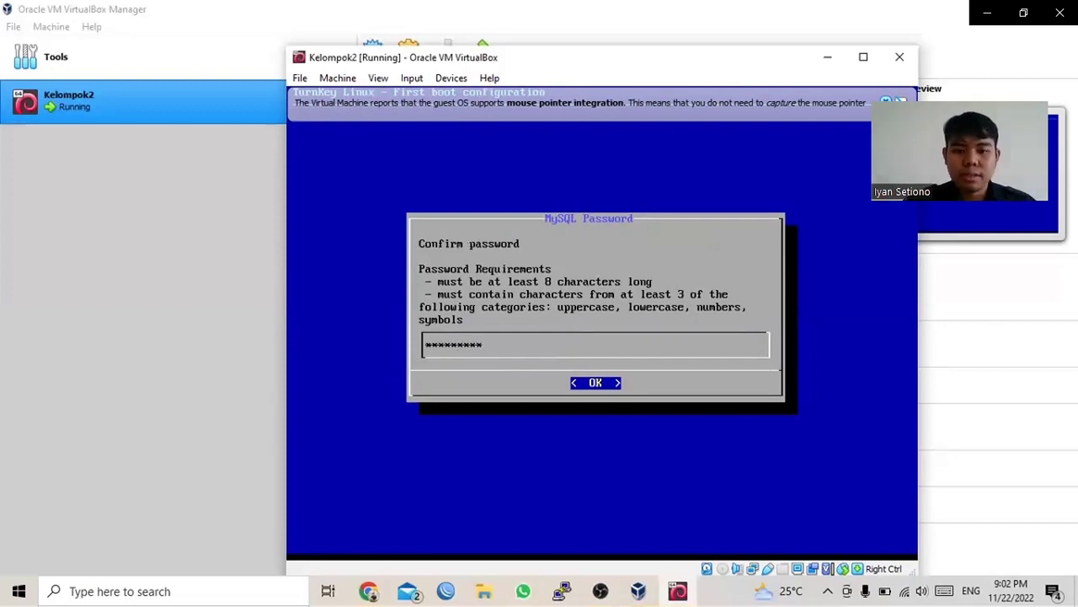
pyautogui.press('Return')
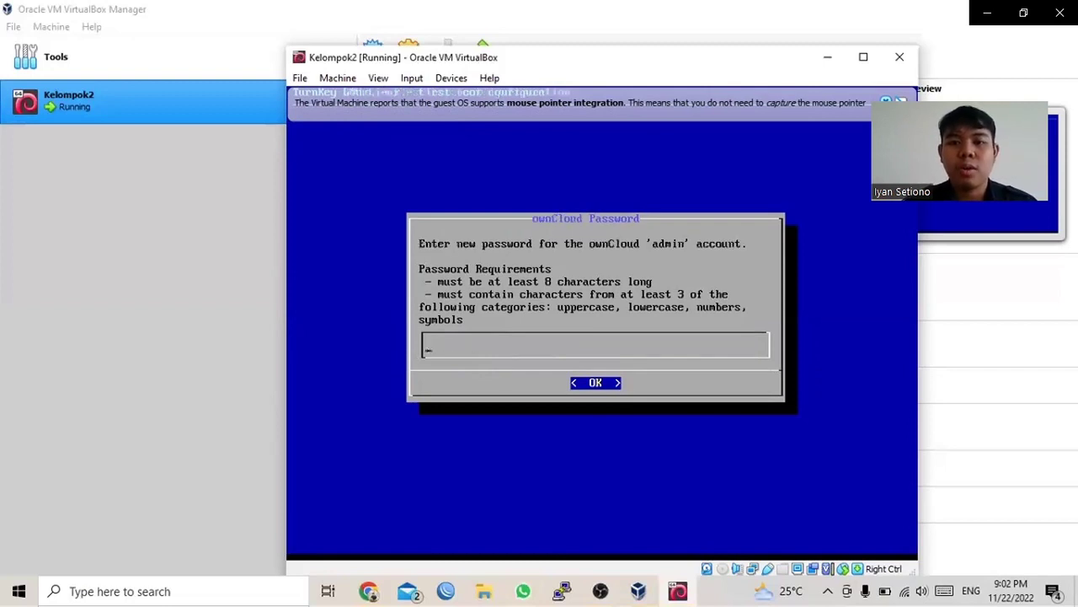
# Enter and confirm a new password for the ownCloud 'admin' account.
pyautogui.write('******')
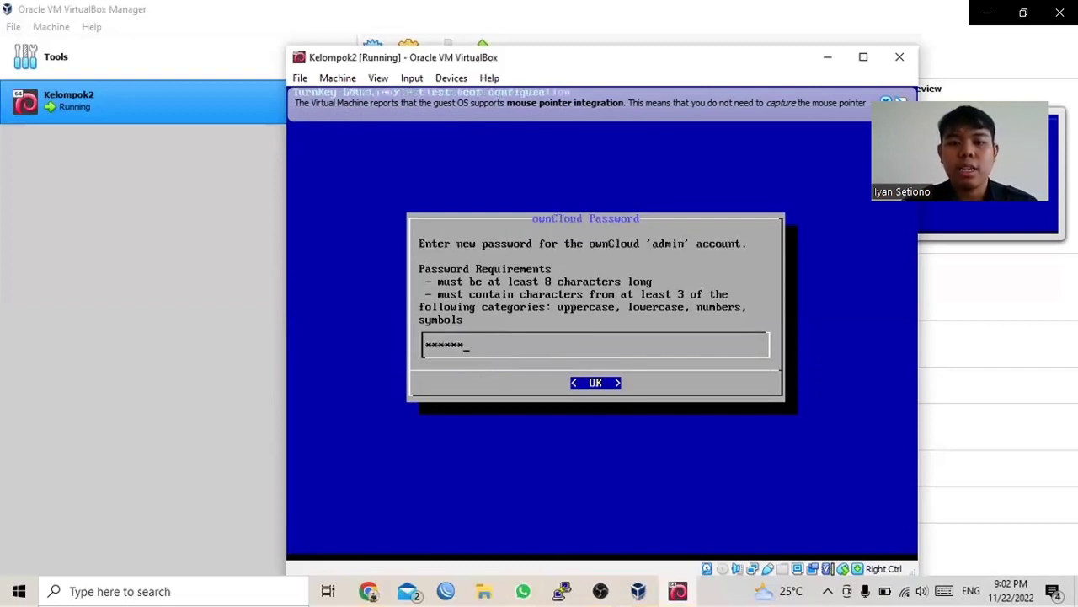
pyautogui.write('****')
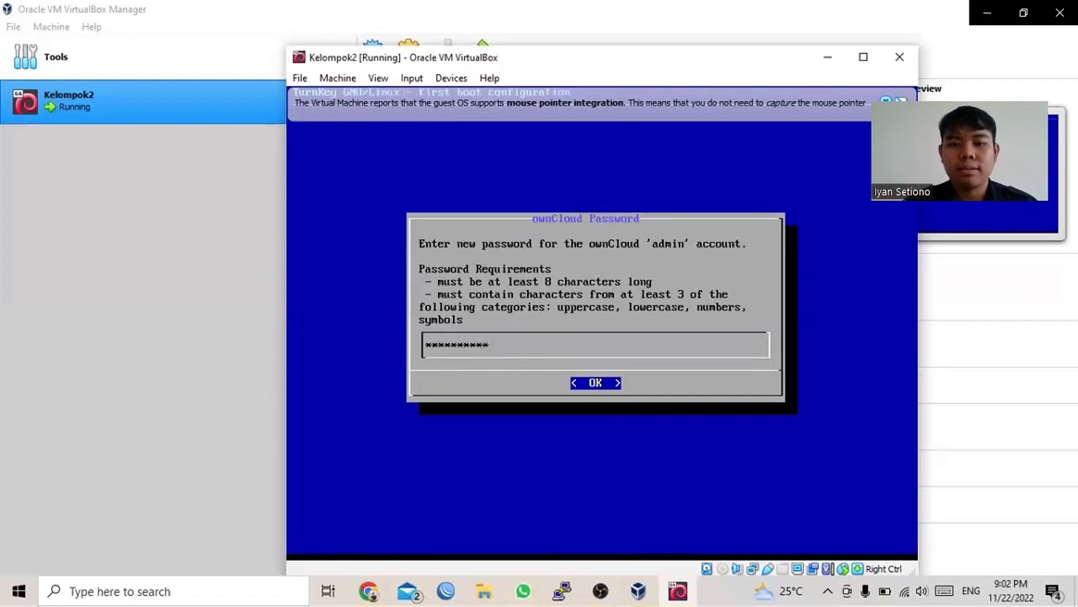
pyautogui.press('Return')
pyautogui.write('*')
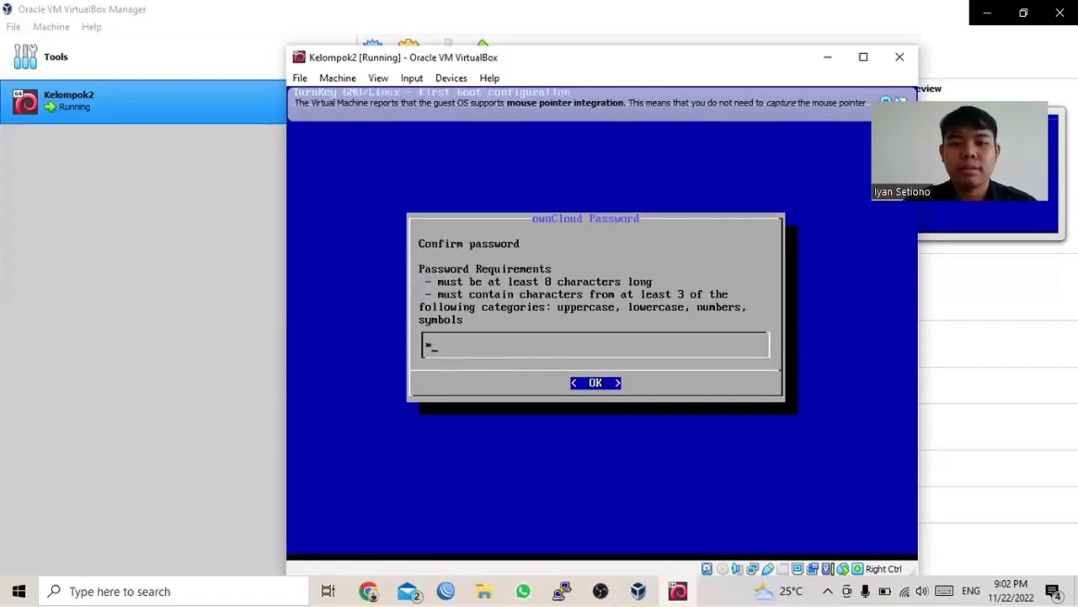
pyautogui.write('*******')
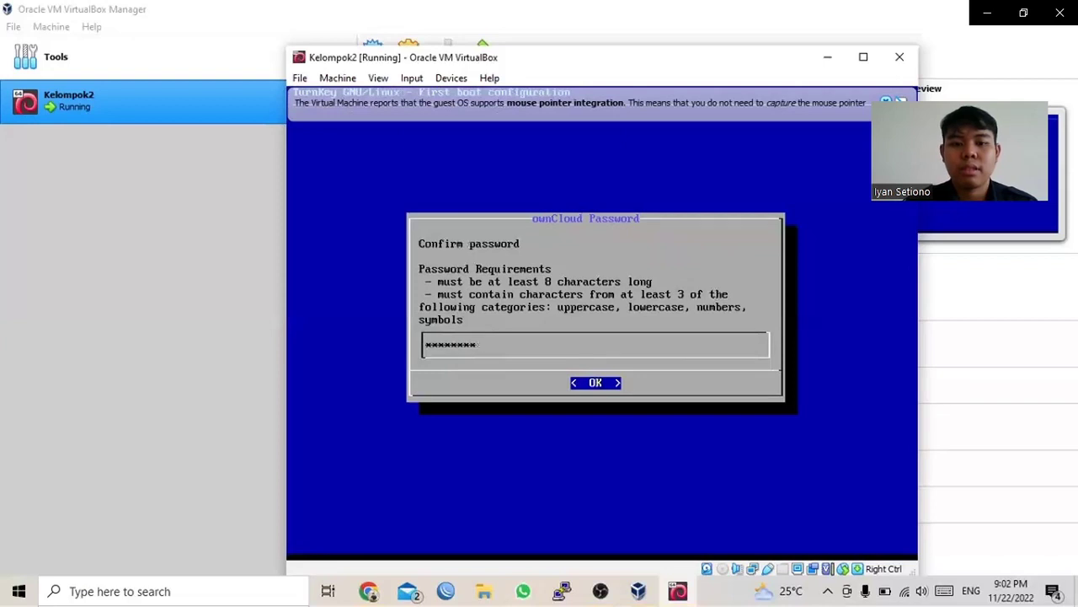
pyautogui.write('*')
pyautogui.press('Return')
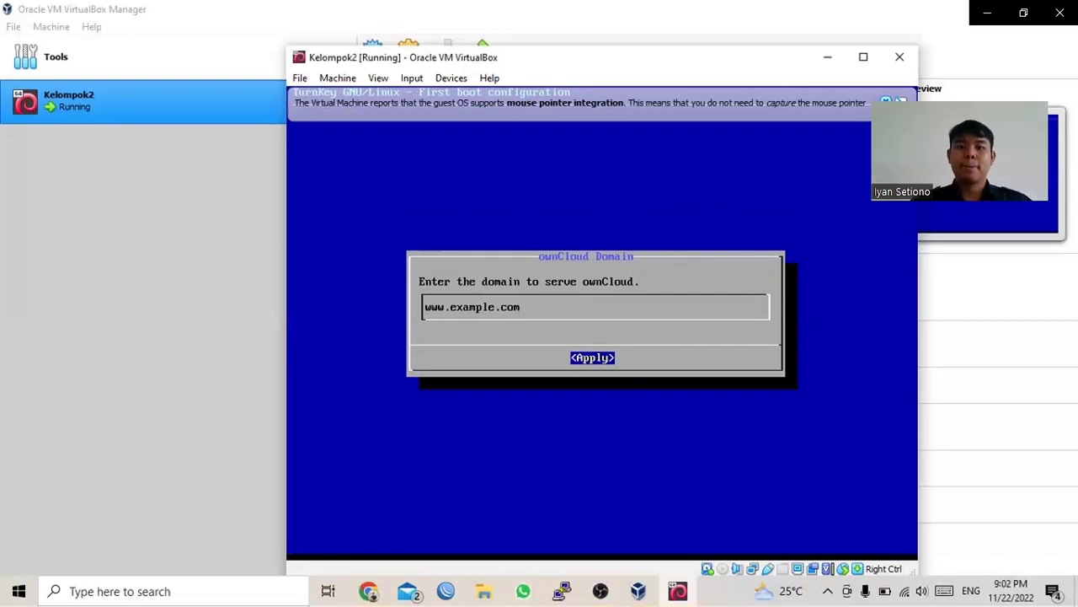
pyautogui.press('Return')
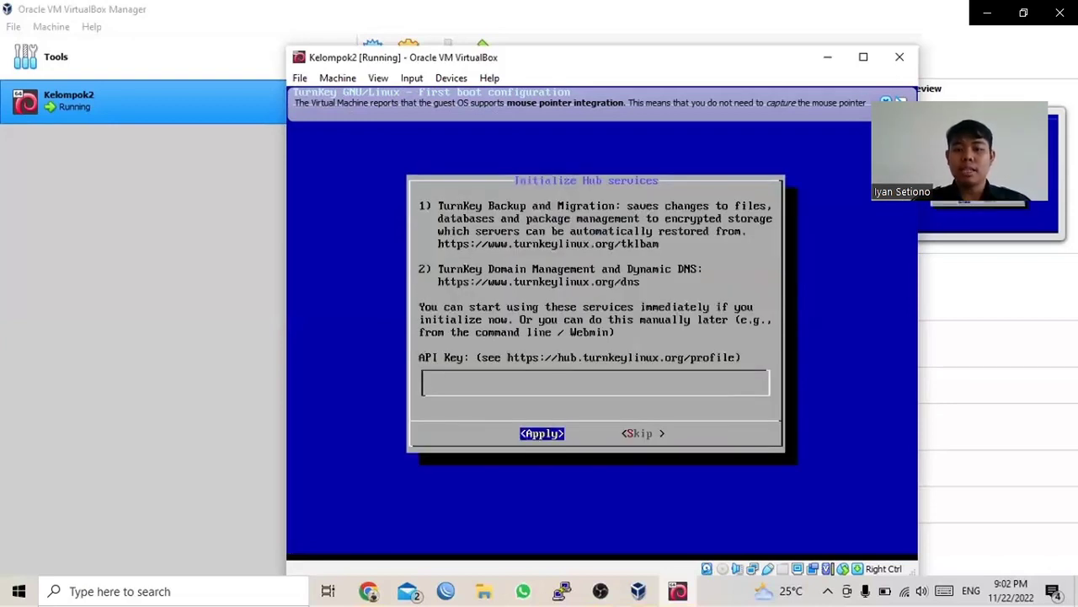
pyautogui.press('Tab')
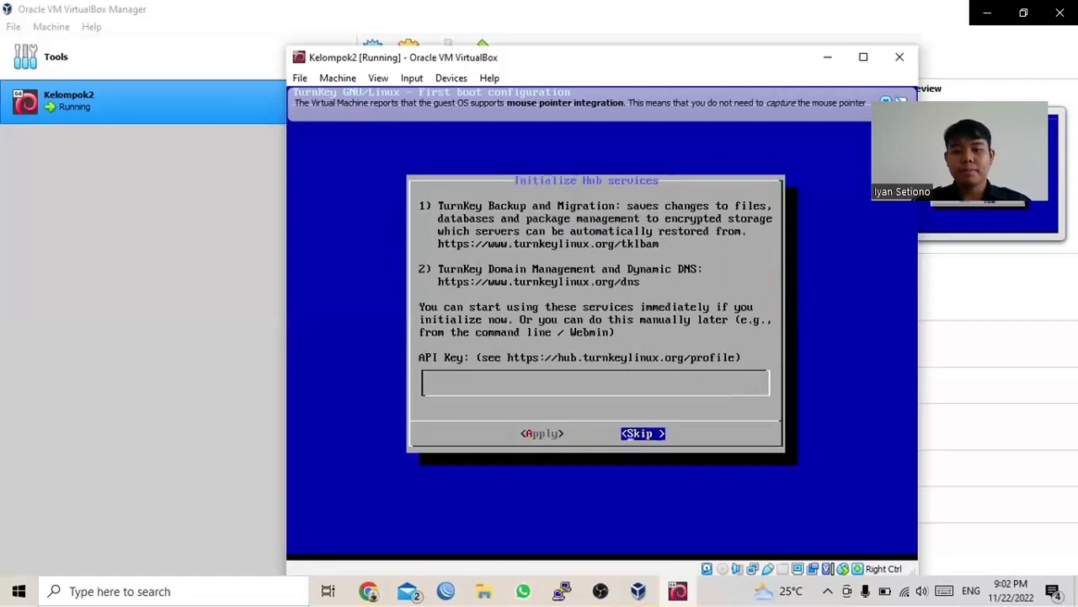
pyautogui.press('Return')
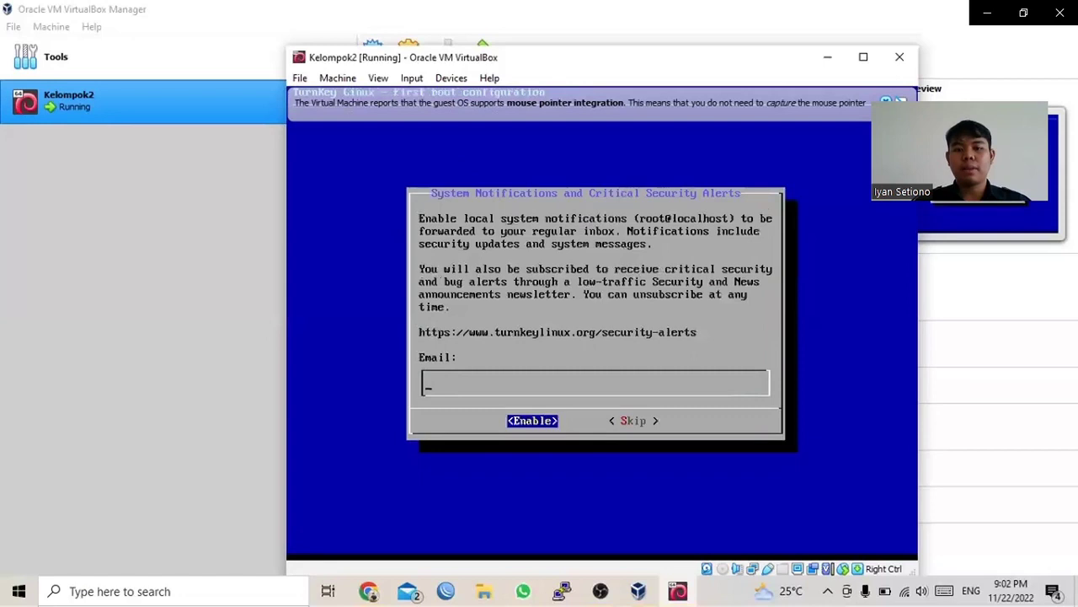
# Skip the system notifications and critical security alerts, and skip installing the security updates.
pyautogui.press('Tab')
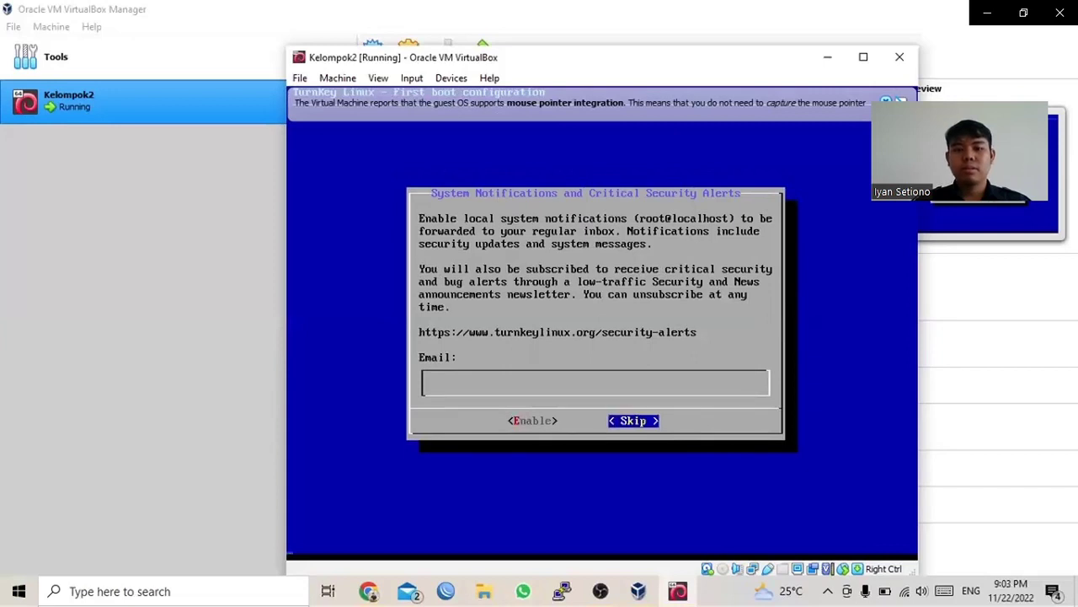
pyautogui.press('Return')
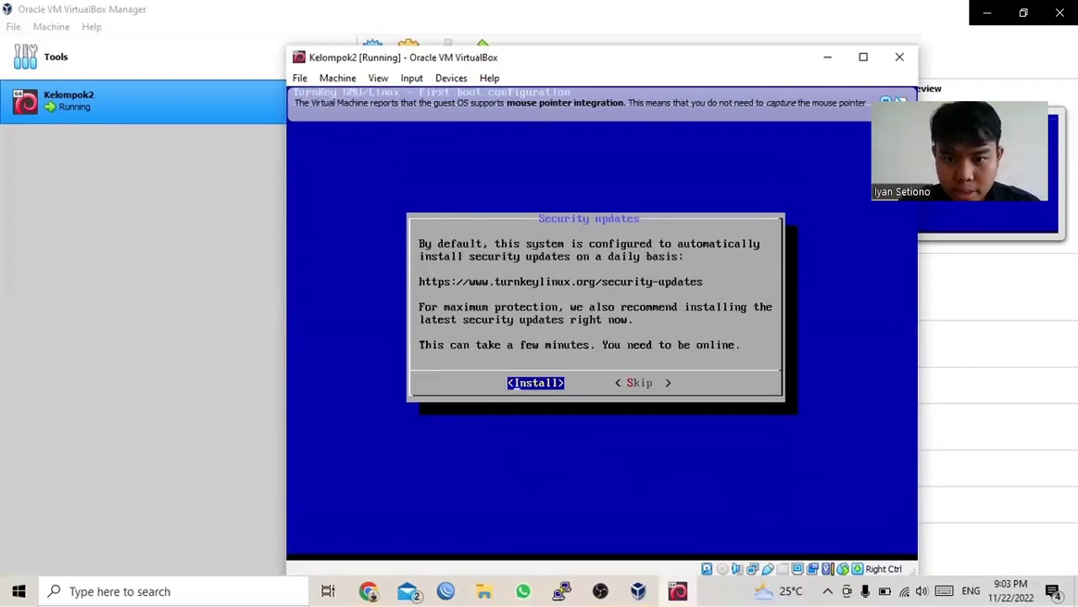
pyautogui.press('Right')
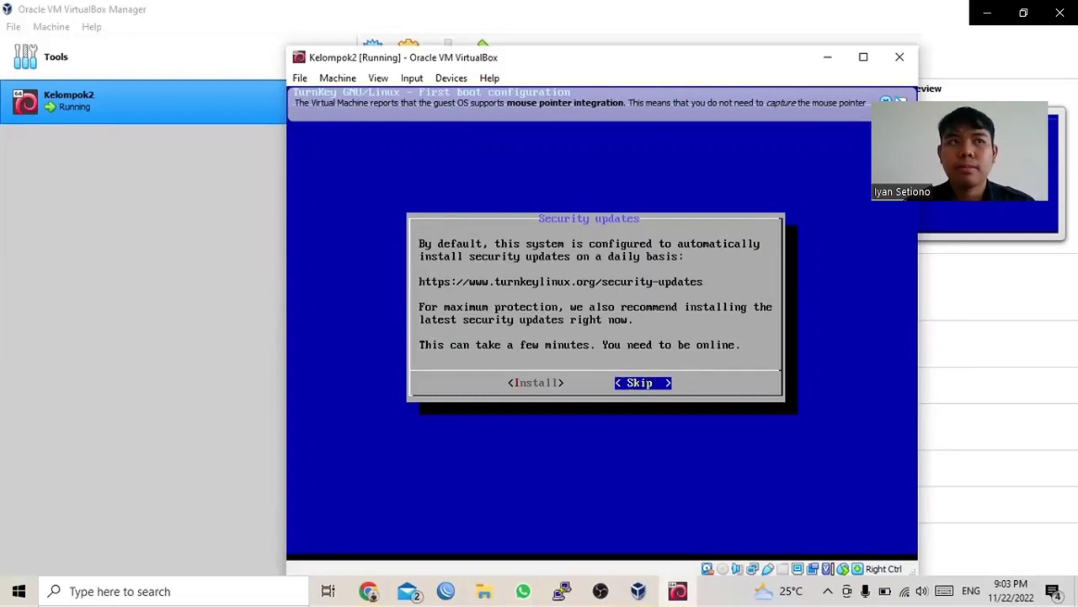
pyautogui.press('Return')
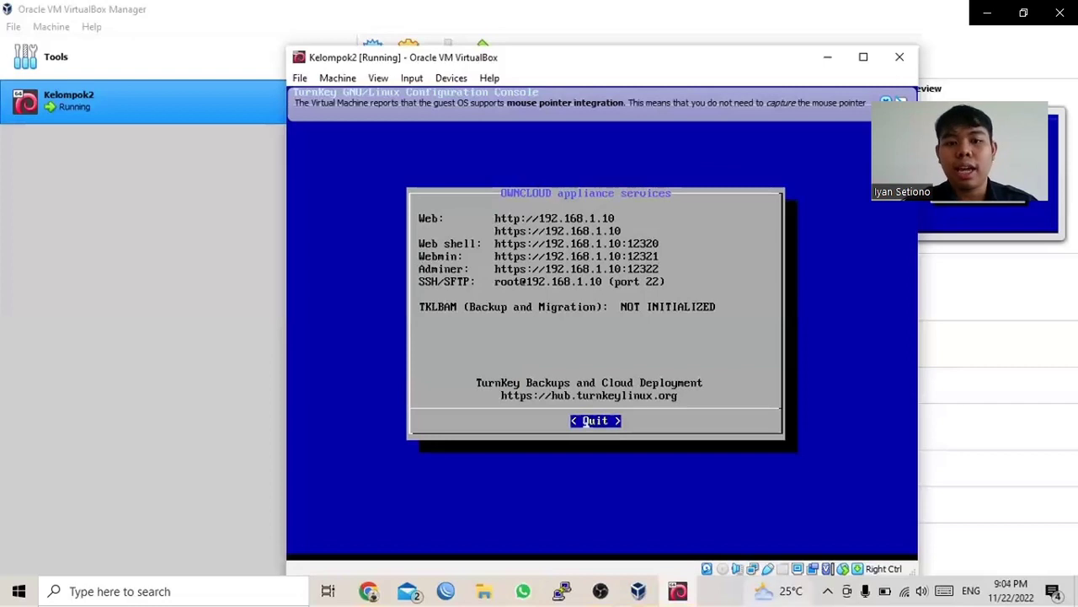
# Switch to PuTTY and try to open an SSH session to host 192.168.1.10 on port 22.
pyautogui.moveTo(616, 595)
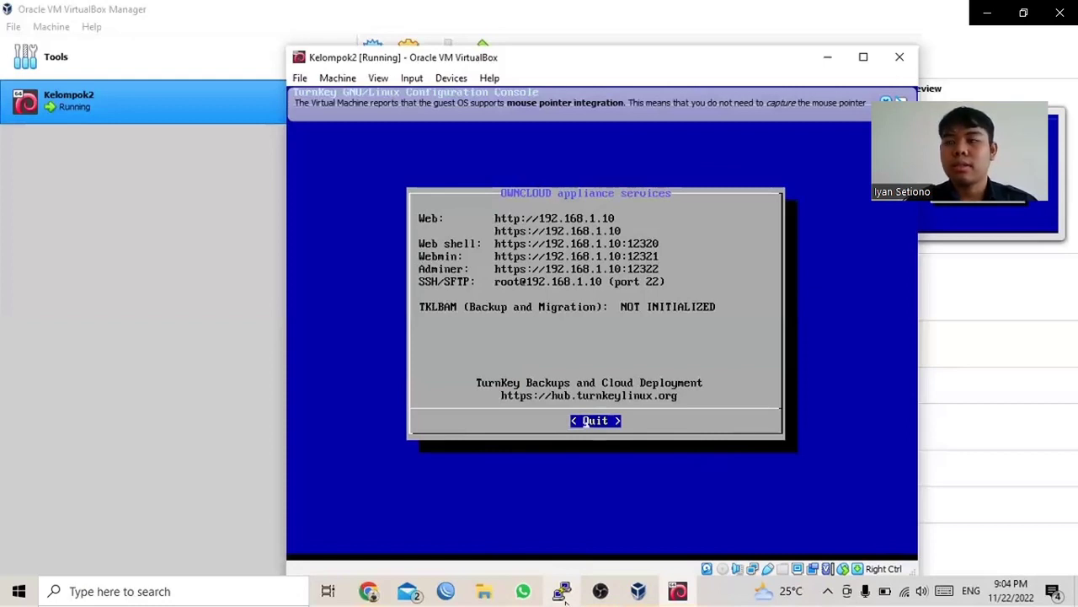
pyautogui.moveTo(600, 592)
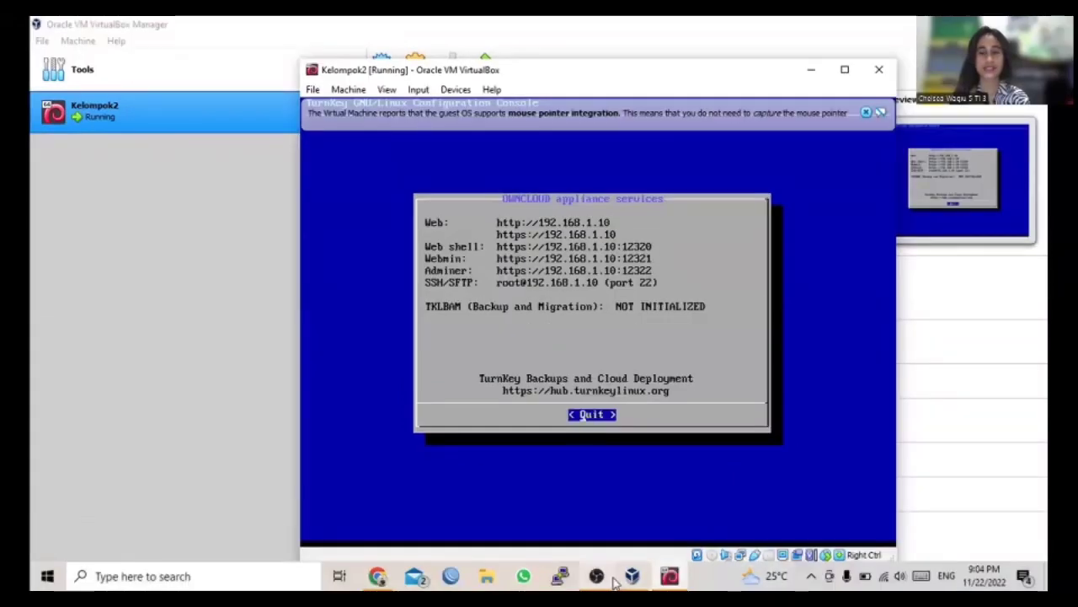
pyautogui.moveTo(610, 579)
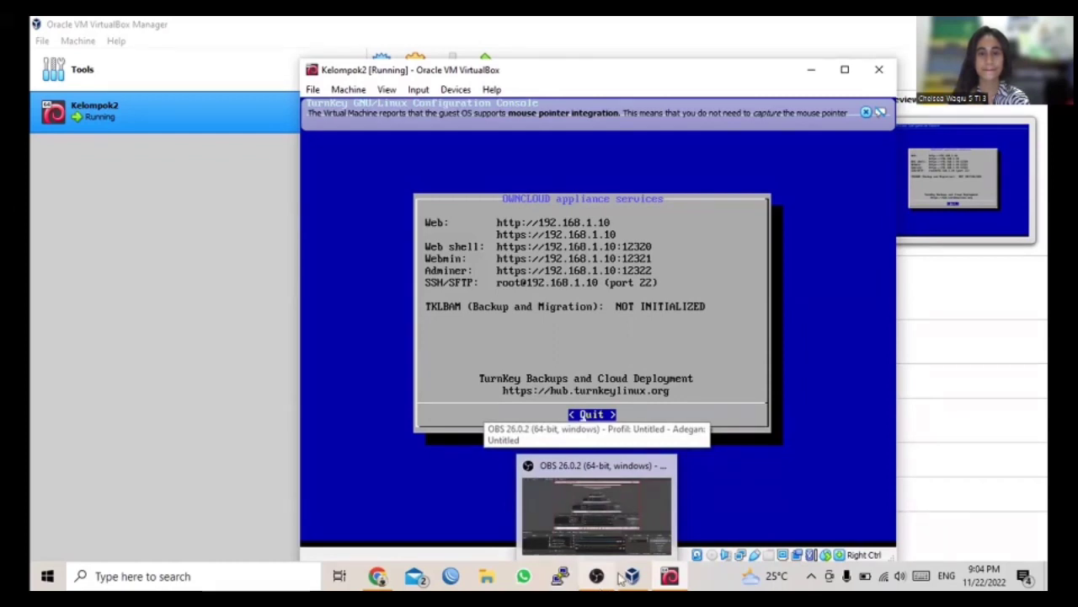
pyautogui.click(561, 578)
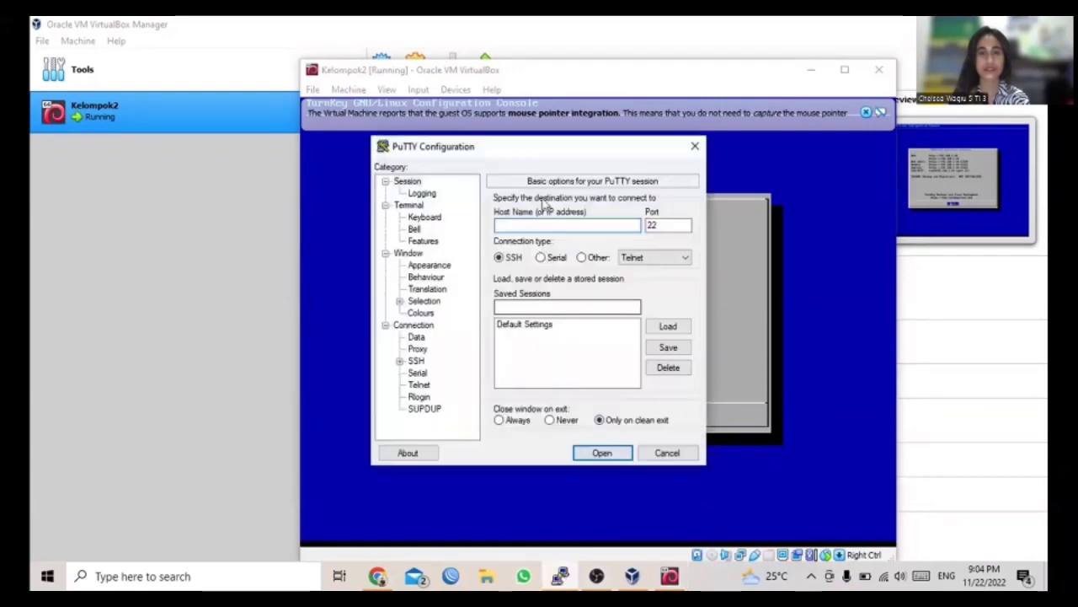
pyautogui.moveTo(536, 157); pyautogui.dragTo(391, 196)
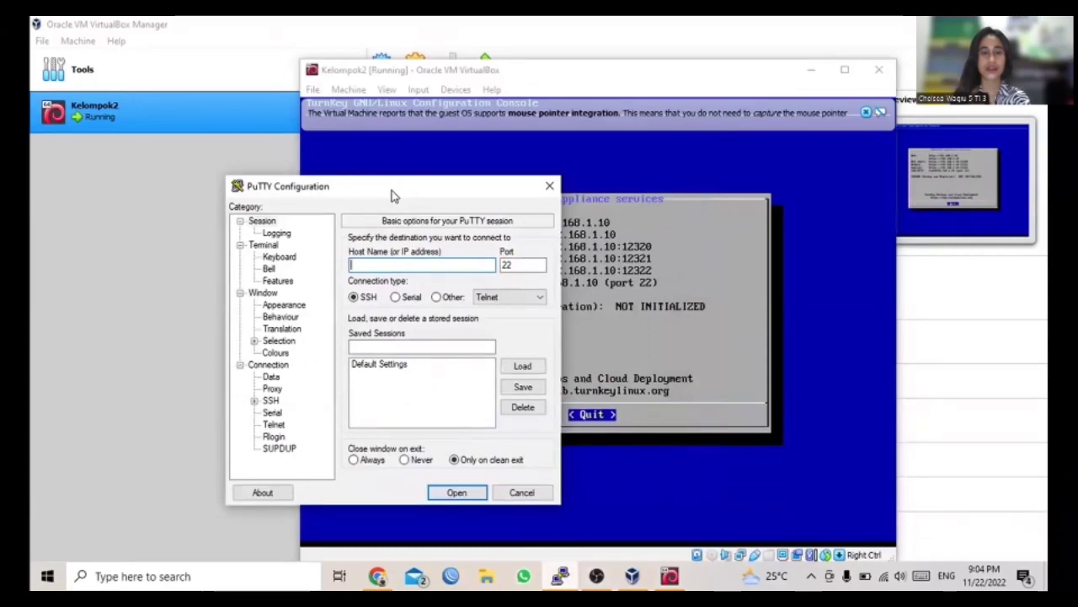
pyautogui.moveTo(392, 195); pyautogui.dragTo(283, 214)
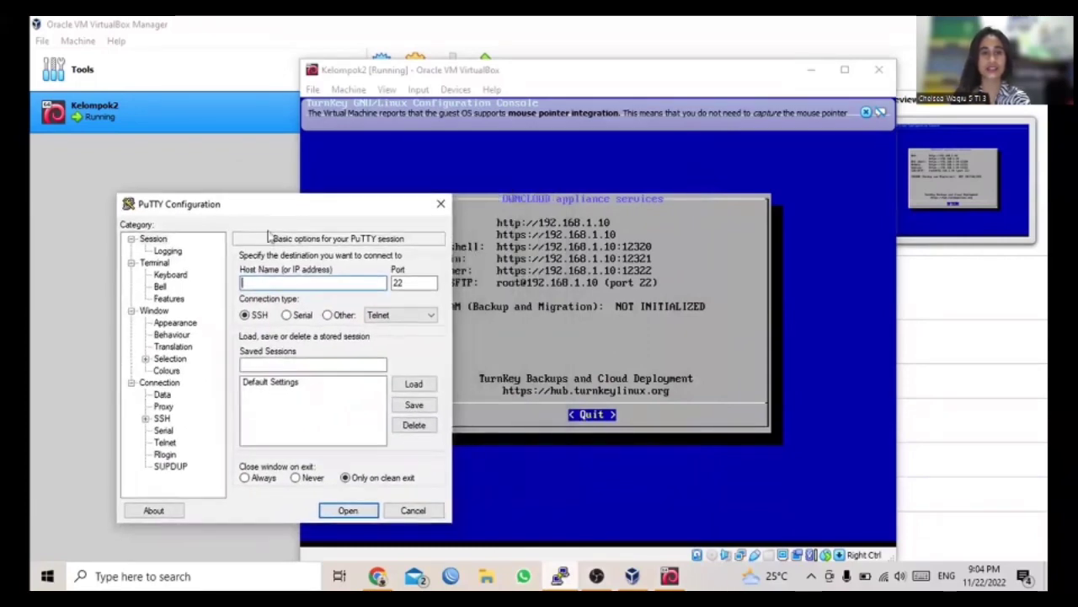
pyautogui.click(262, 284)
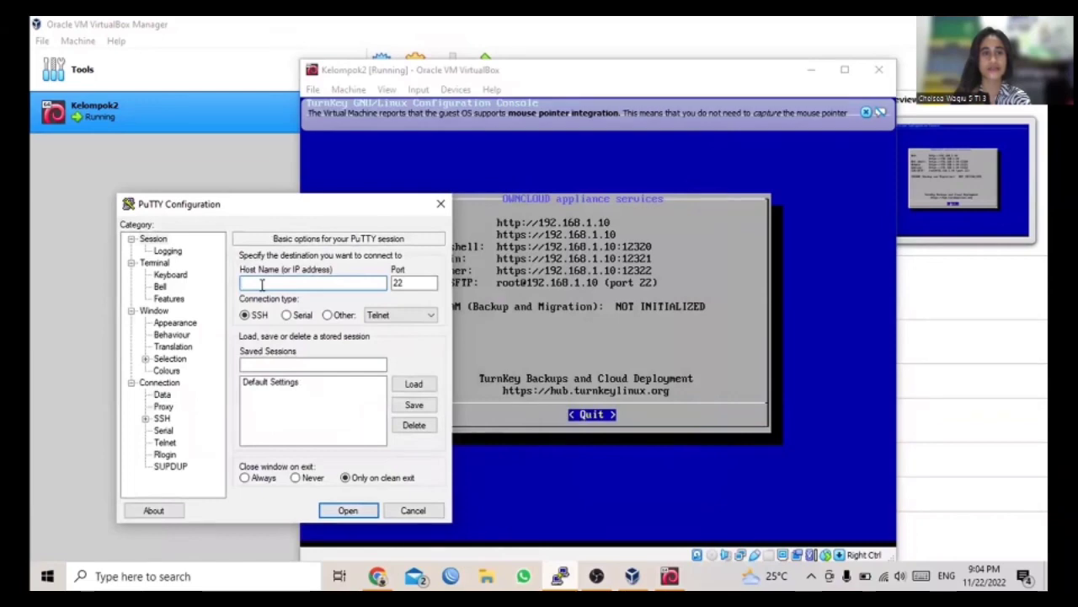
pyautogui.write('192')
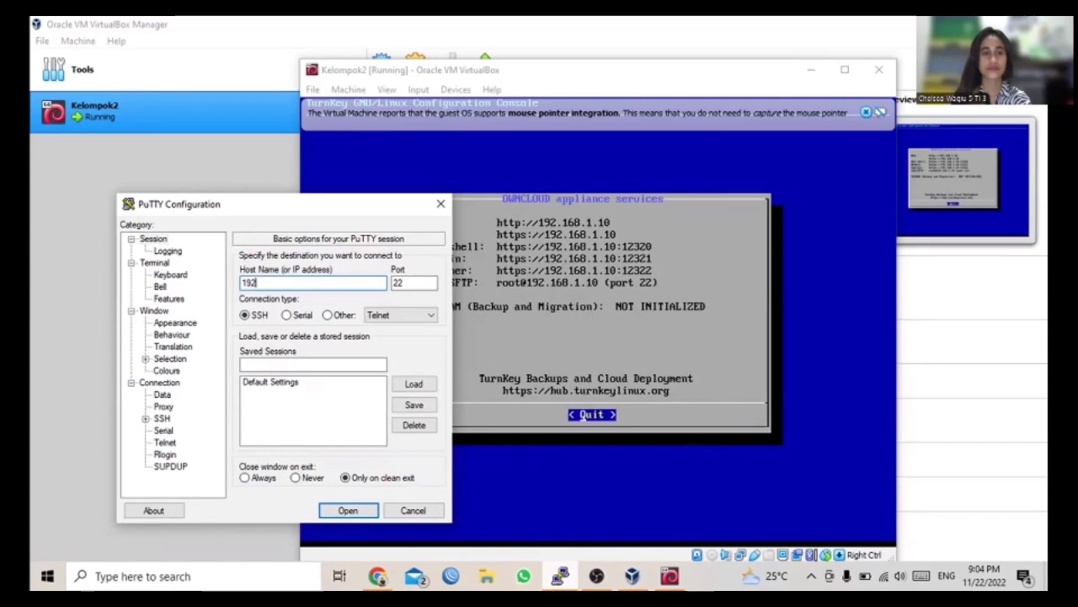
pyautogui.write('.168')
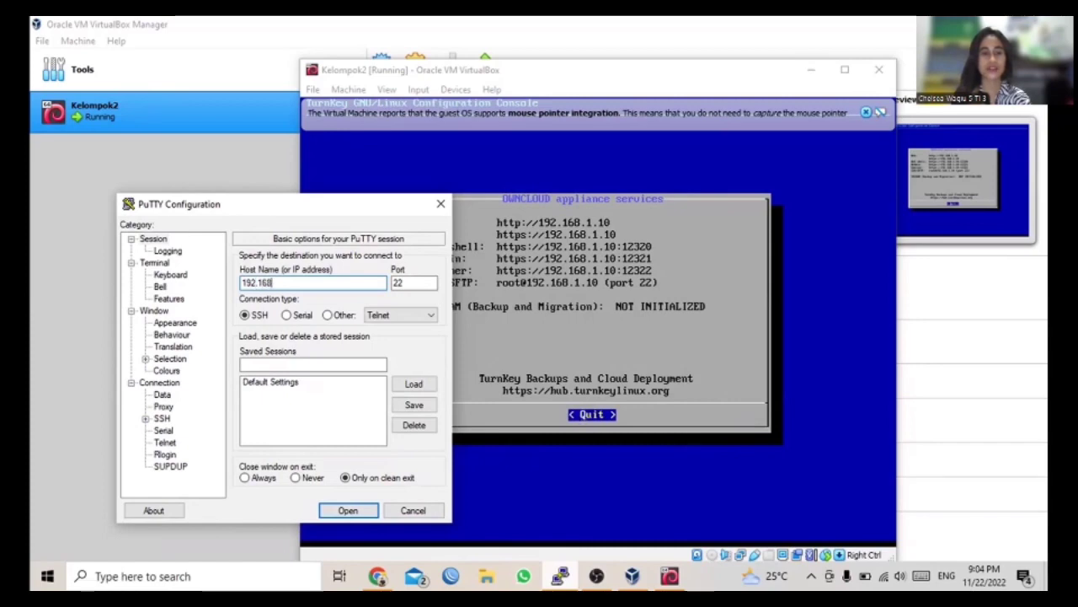
pyautogui.write('.1.')
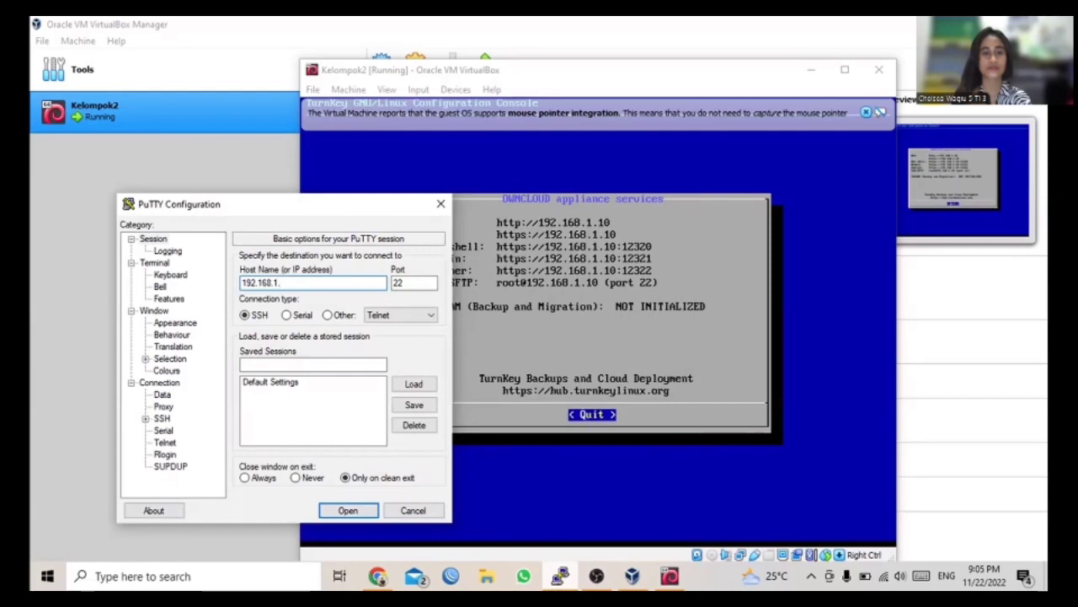
pyautogui.write('10')
pyautogui.moveTo(283, 211); pyautogui.dragTo(249, 171)
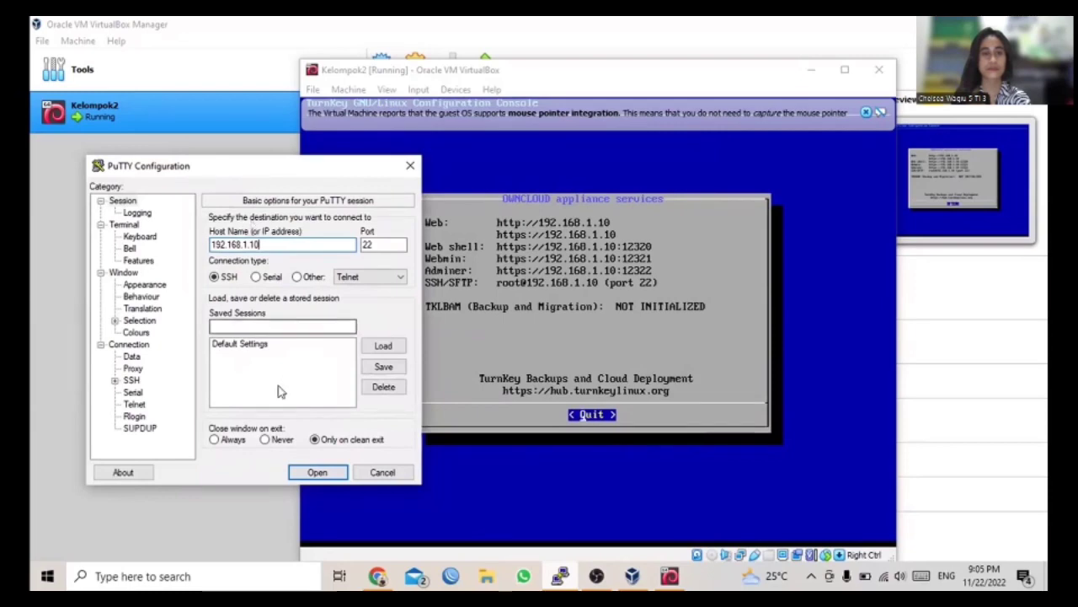
pyautogui.click(312, 473)
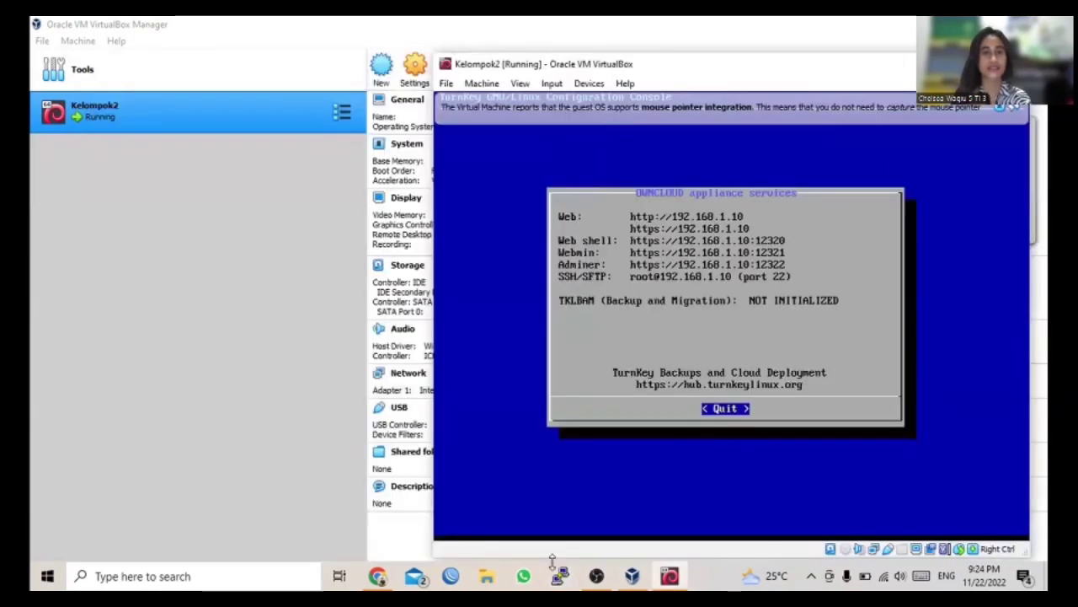
# Start a new PuTTY SSH session to 192.168.1.10 and connect once without caching the server's host key.
pyautogui.click(560, 576)
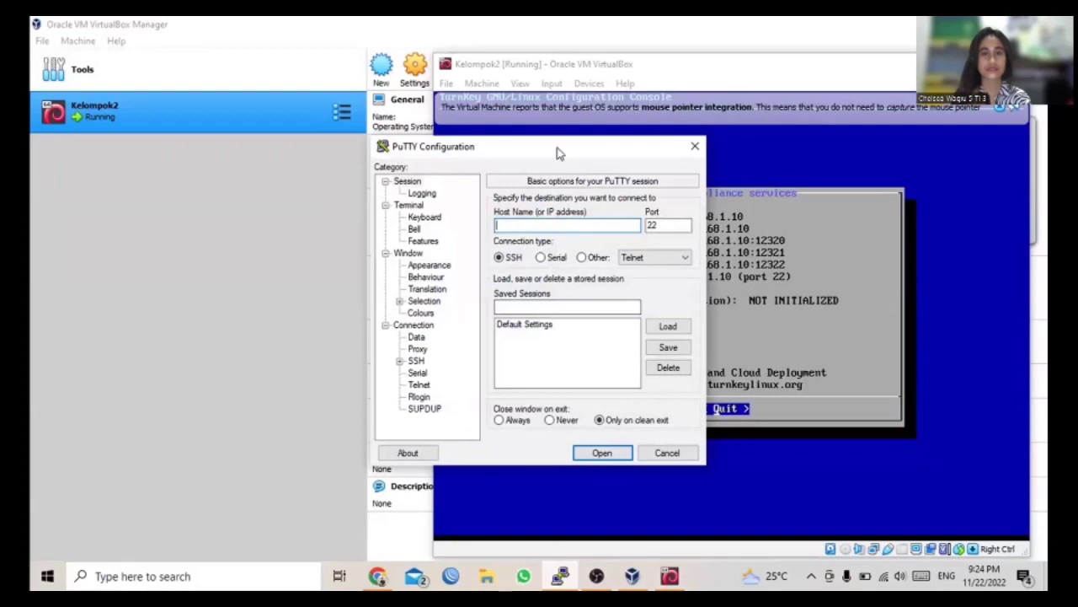
pyautogui.moveTo(559, 152); pyautogui.dragTo(299, 155)
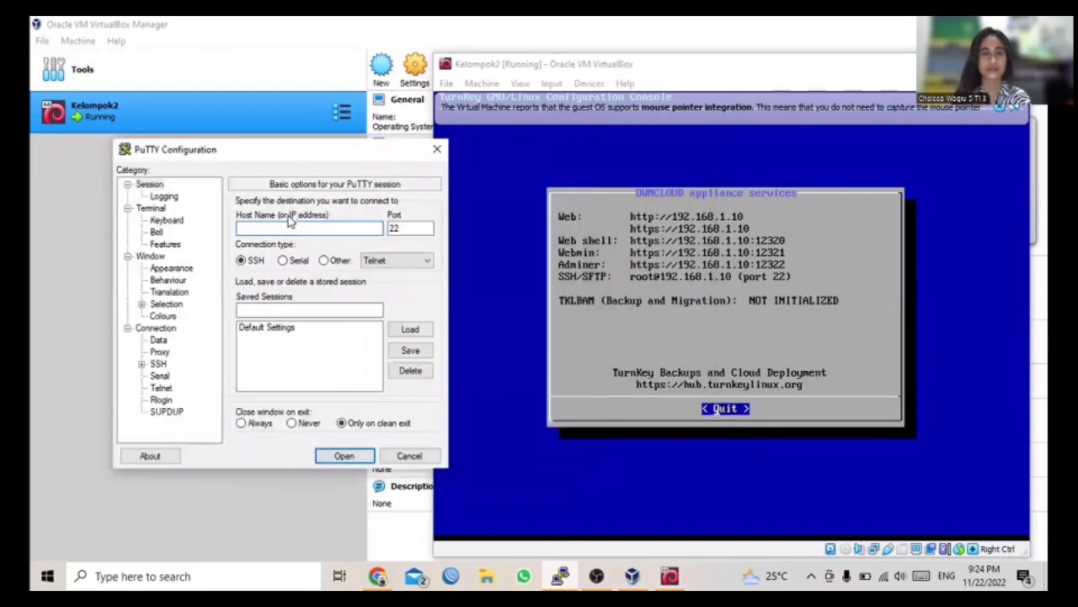
pyautogui.write('192.168')
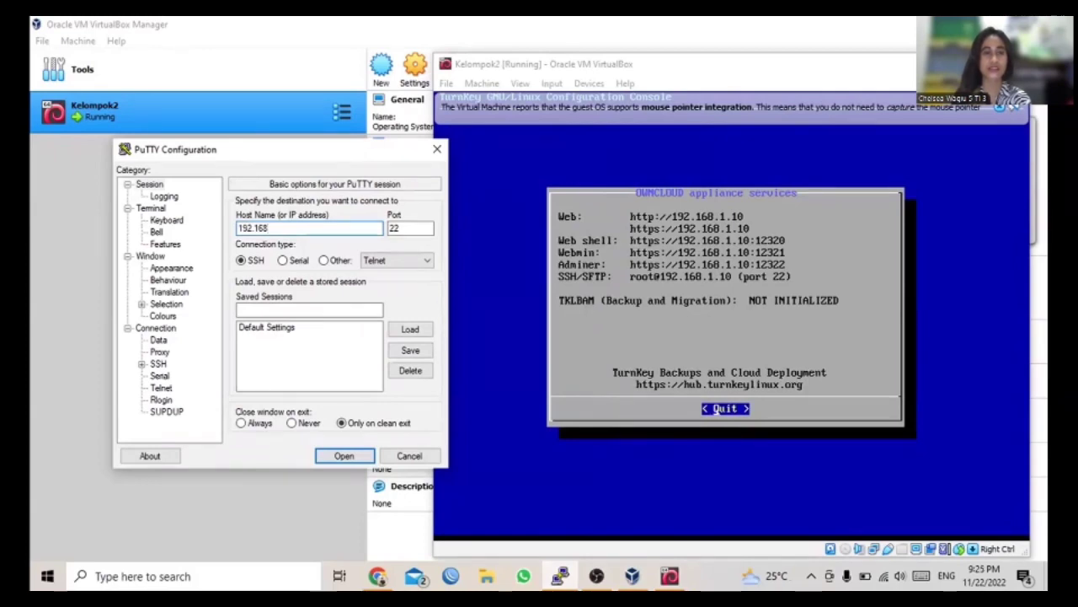
pyautogui.write('.1.10')
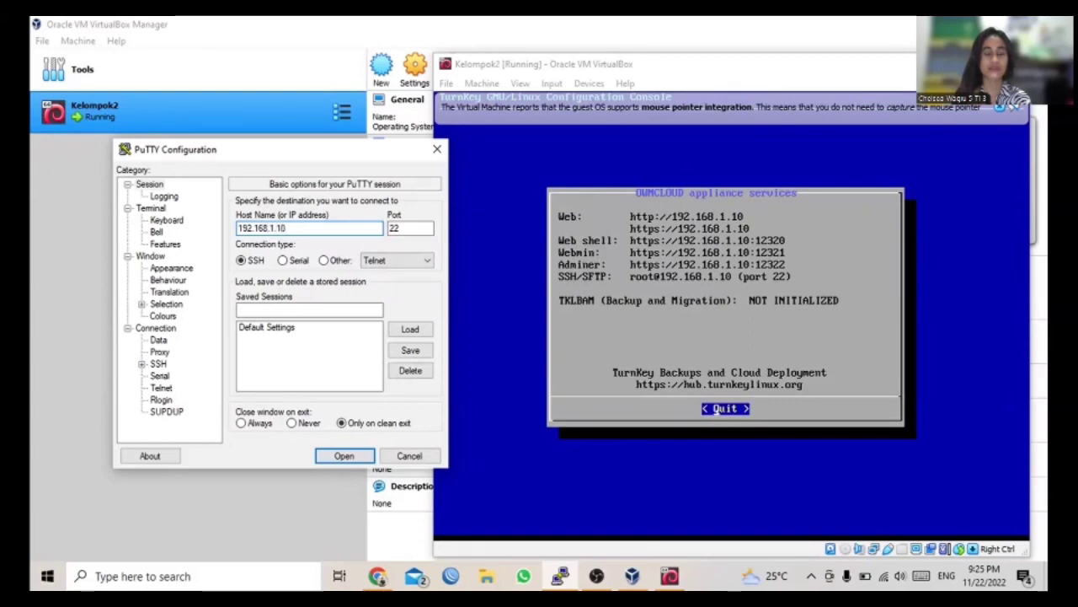
pyautogui.click(341, 456)
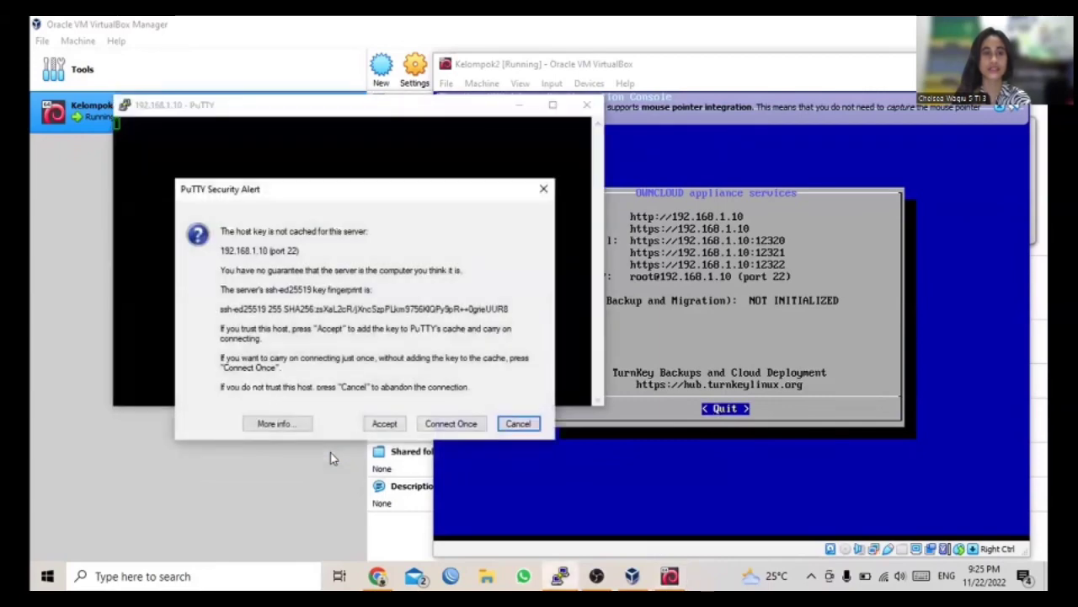
pyautogui.click(453, 424)
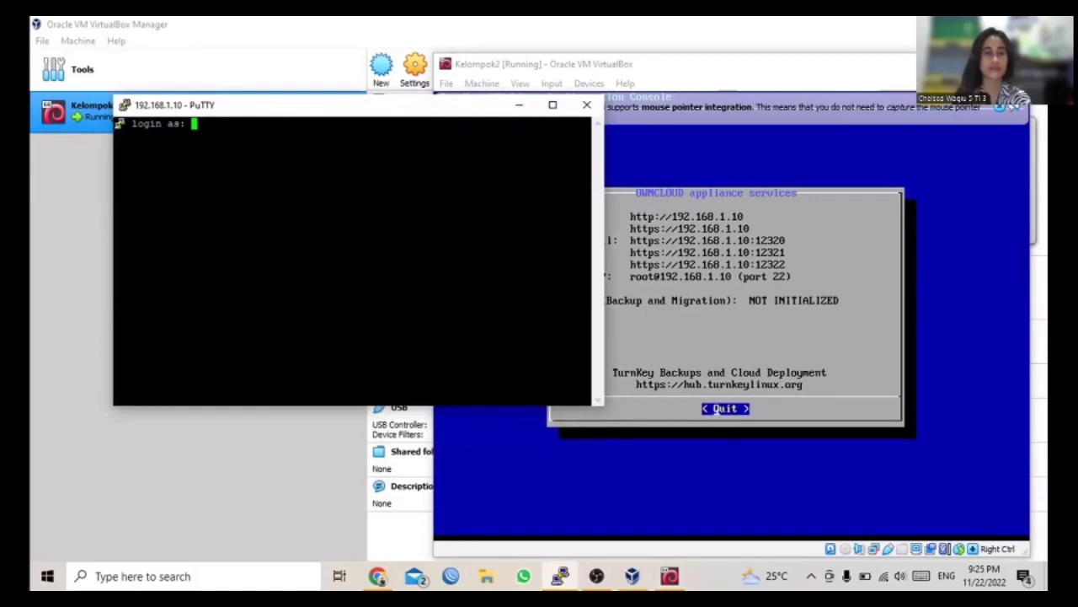
# Log in to the server as root with the account password.
pyautogui.write('root')
pyautogui.press('Return')
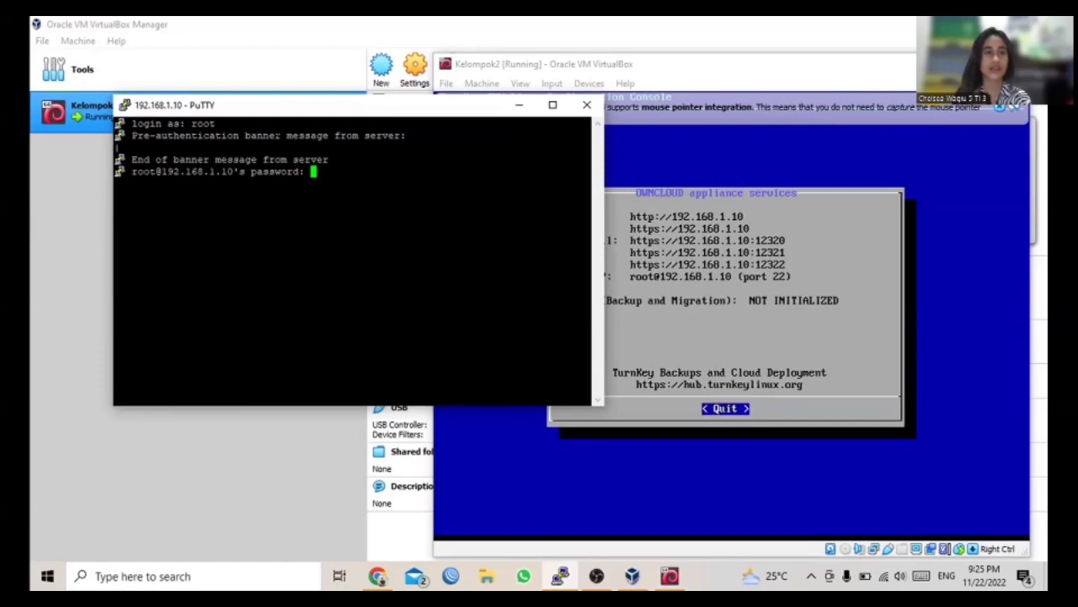
pyautogui.press('Return')
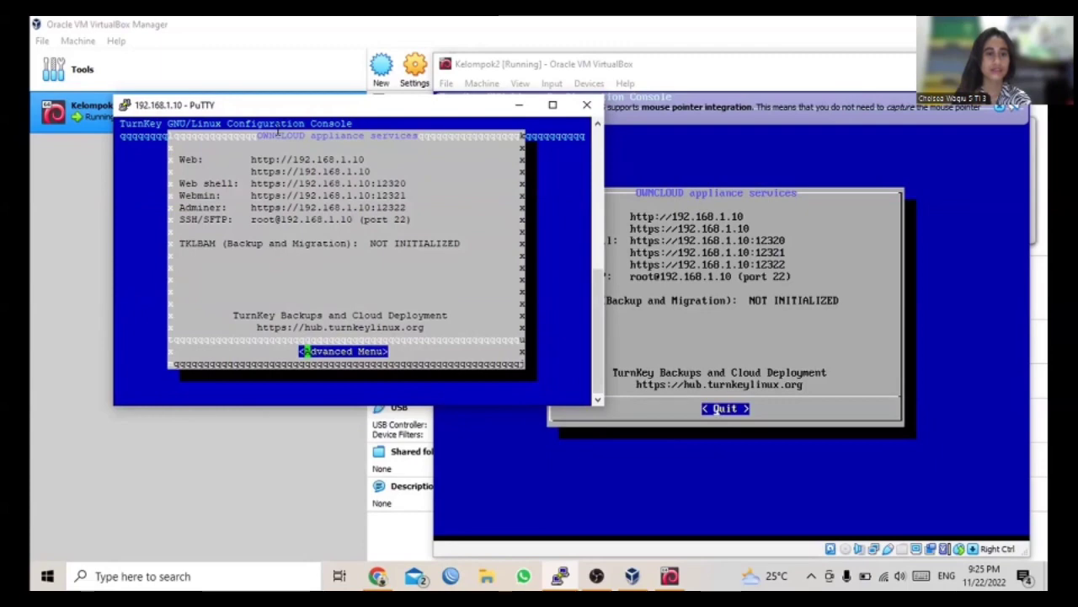
# Open the Advanced Menu of the configuration console and look through its options from networking to quitting.
pyautogui.press('Return')
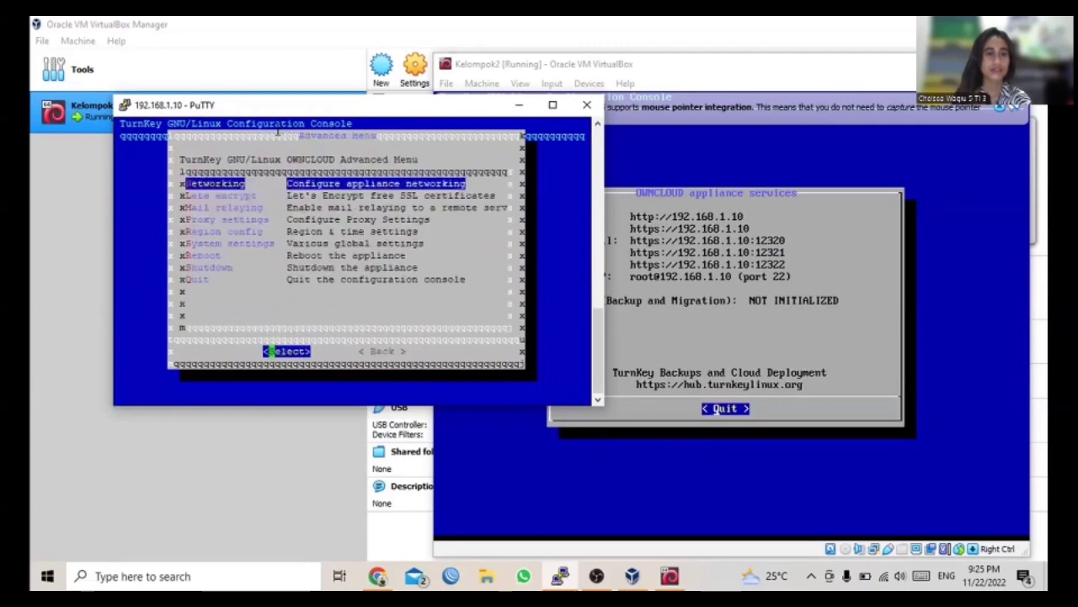
pyautogui.press('Down')
pyautogui.press('Down')
pyautogui.press('Up')
pyautogui.press('Up')
pyautogui.press('Down')
pyautogui.press('Down')
pyautogui.press('Up')
pyautogui.press('Up')
pyautogui.press('Down')
pyautogui.press('Down')
pyautogui.press('Down')
pyautogui.press('Down')
pyautogui.press('Down')
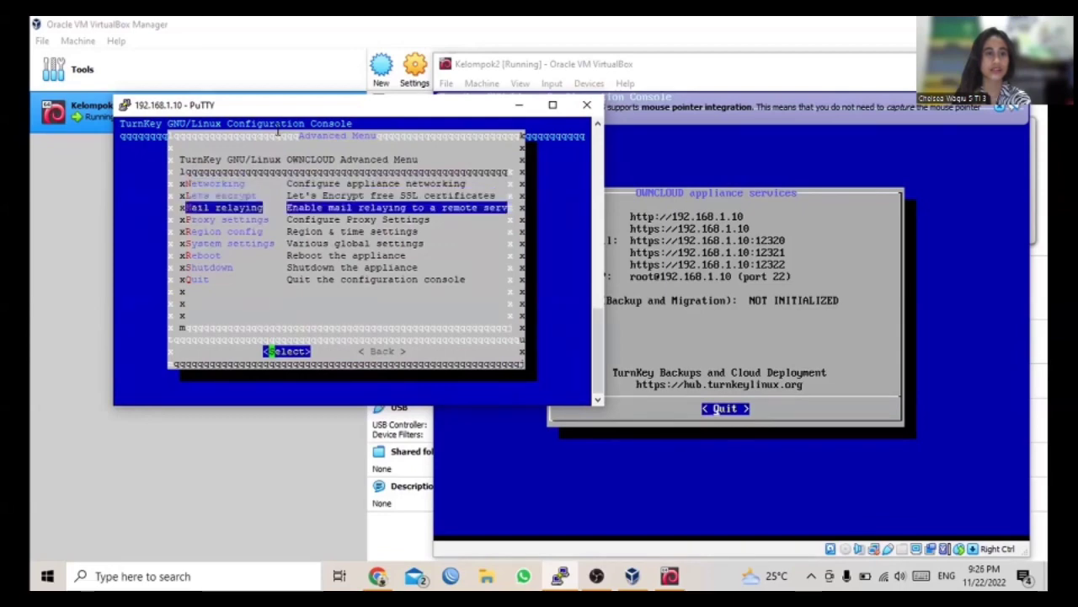
pyautogui.press('Down')
pyautogui.press('Down')
pyautogui.press('Down')
pyautogui.press('Up')
pyautogui.press('Up')
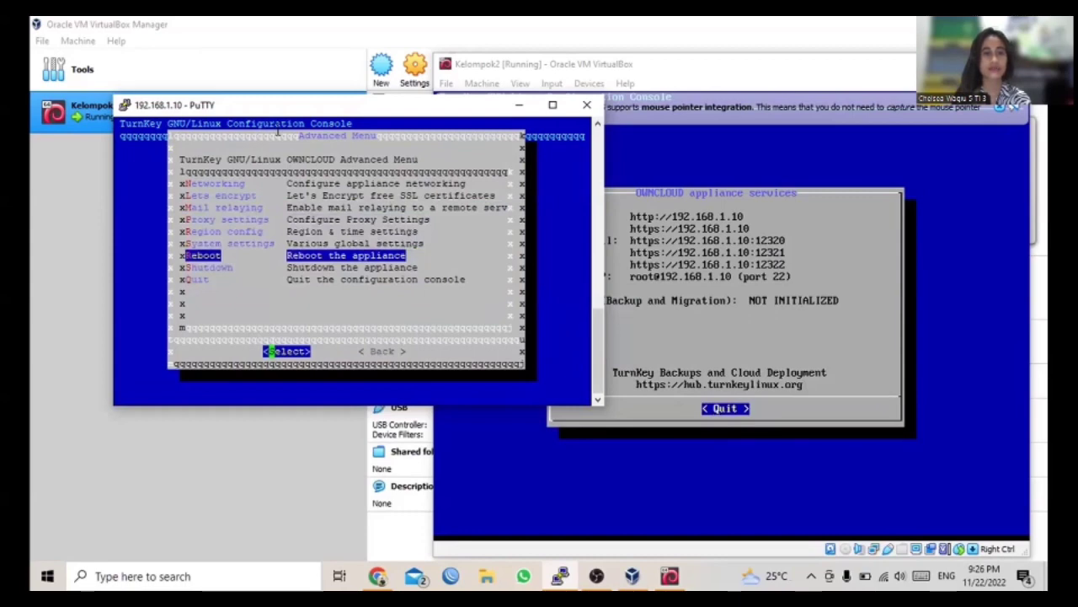
# Try to quit the configuration console from the Advanced Menu.
pyautogui.press('Tab')
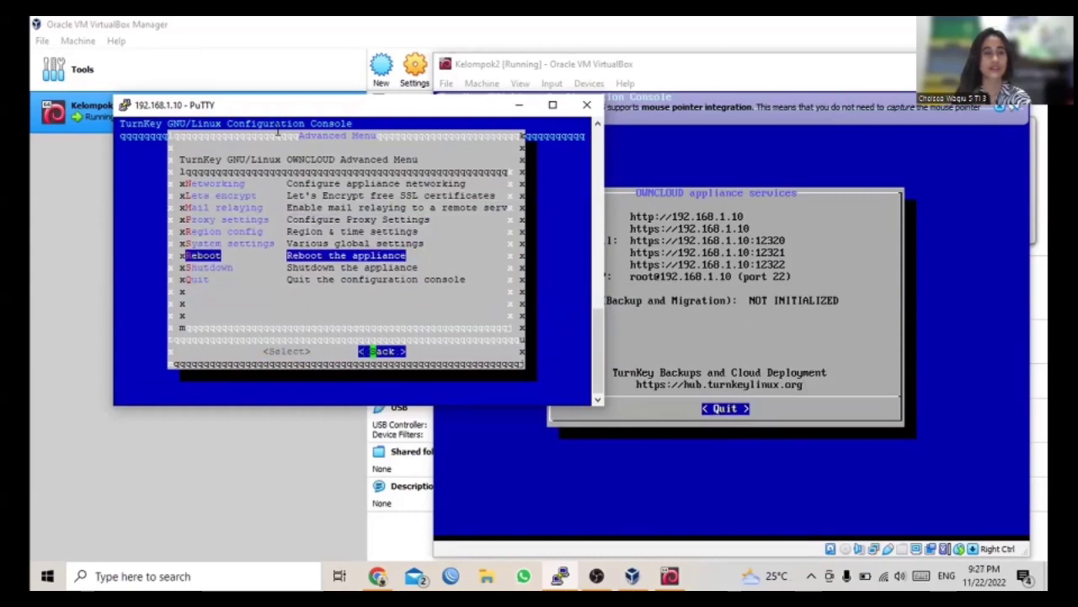
pyautogui.press('Down')
pyautogui.press('Down')
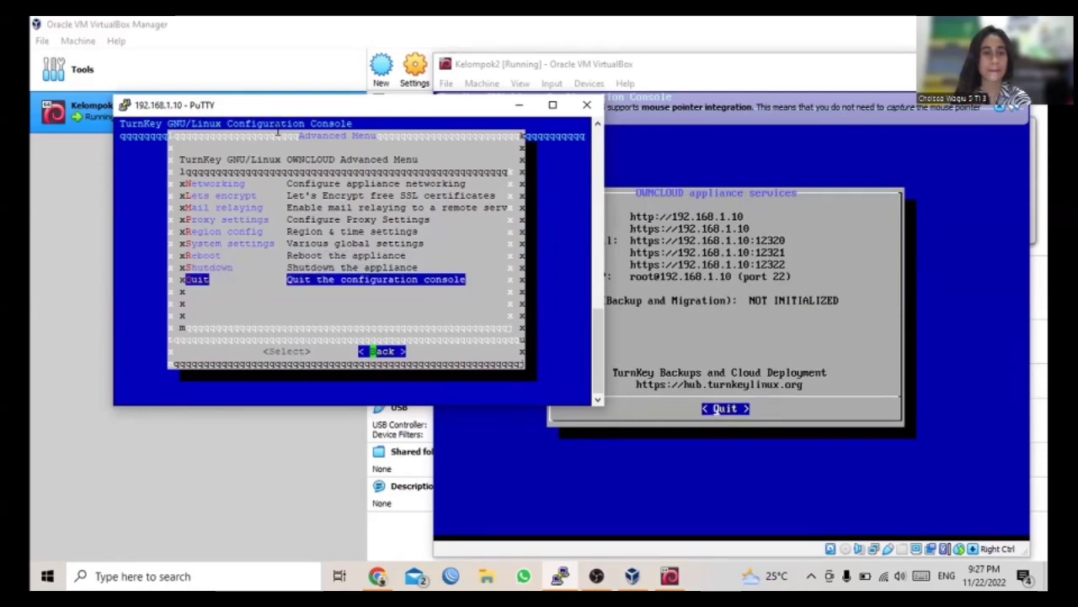
pyautogui.press('Up')
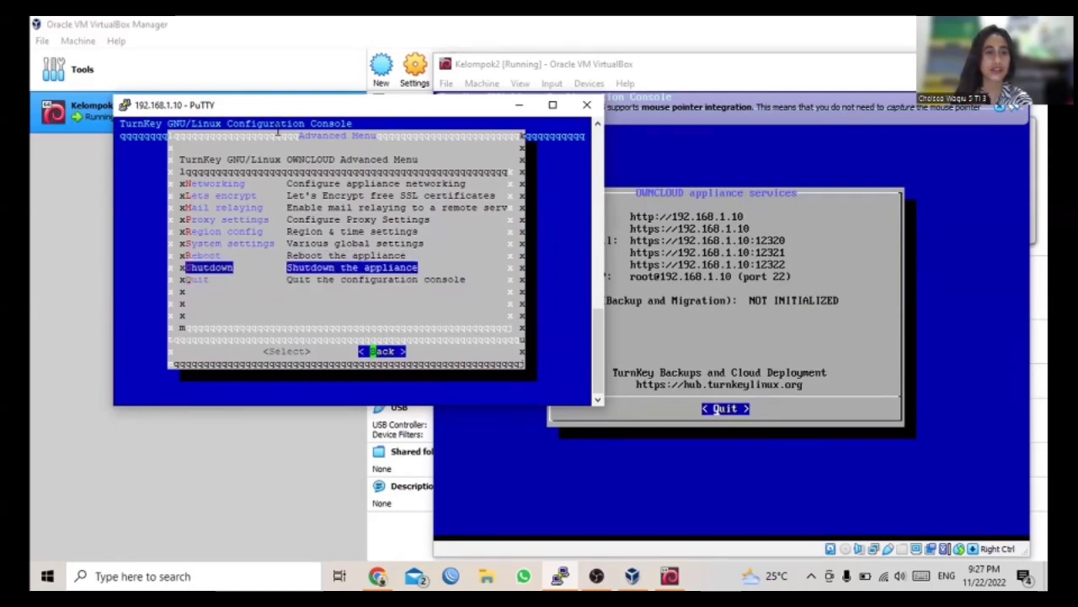
pyautogui.press('Down')
pyautogui.press('Return')
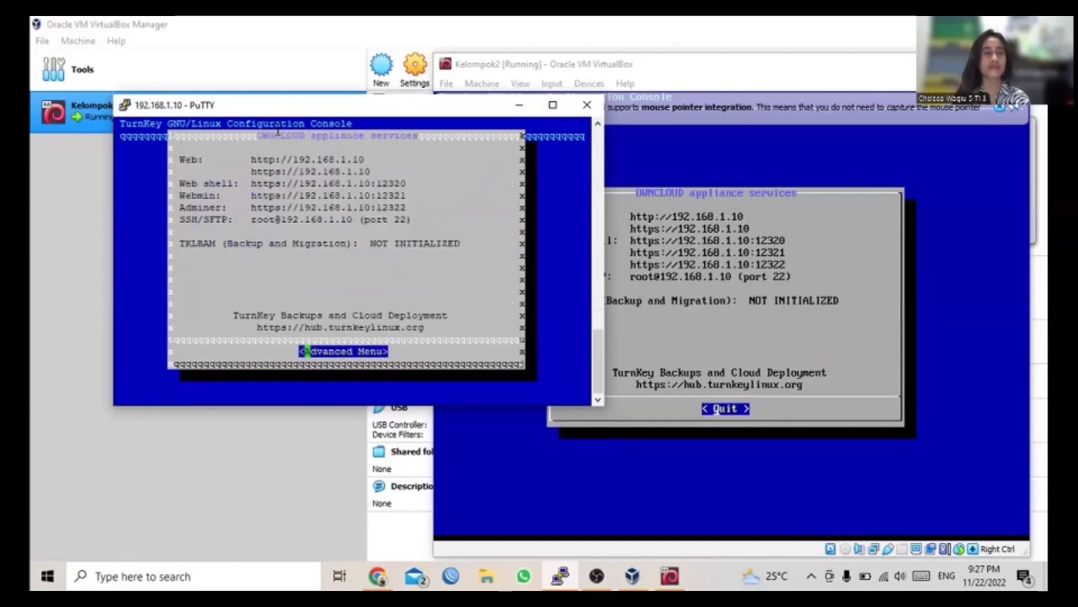
# Reopen the Advanced Menu, quit the configuration console to the shell, and confirm quitting.
pyautogui.press('Return')
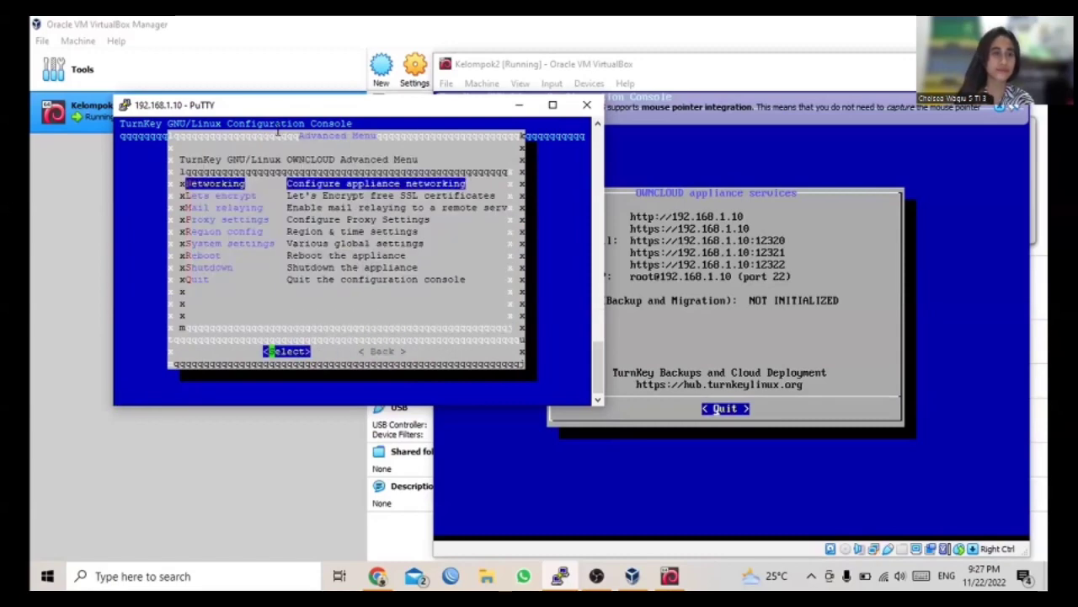
pyautogui.press('Down')
pyautogui.press('Down')
pyautogui.press('Down')
pyautogui.press('Down')
pyautogui.press('Down')
pyautogui.press('Down')
pyautogui.press('Down')
pyautogui.press('Down')
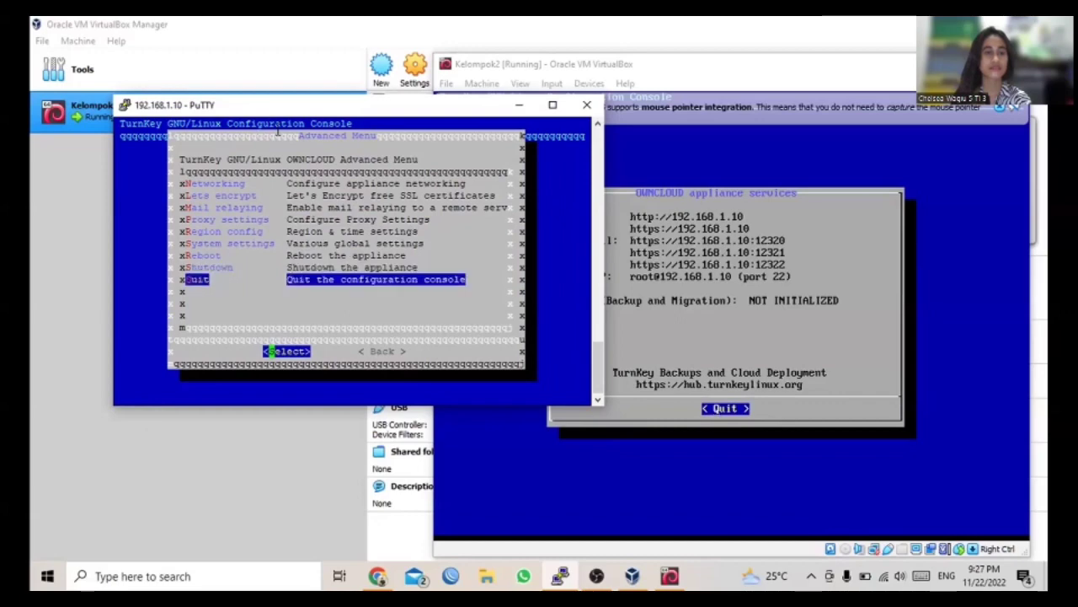
pyautogui.press('Return')
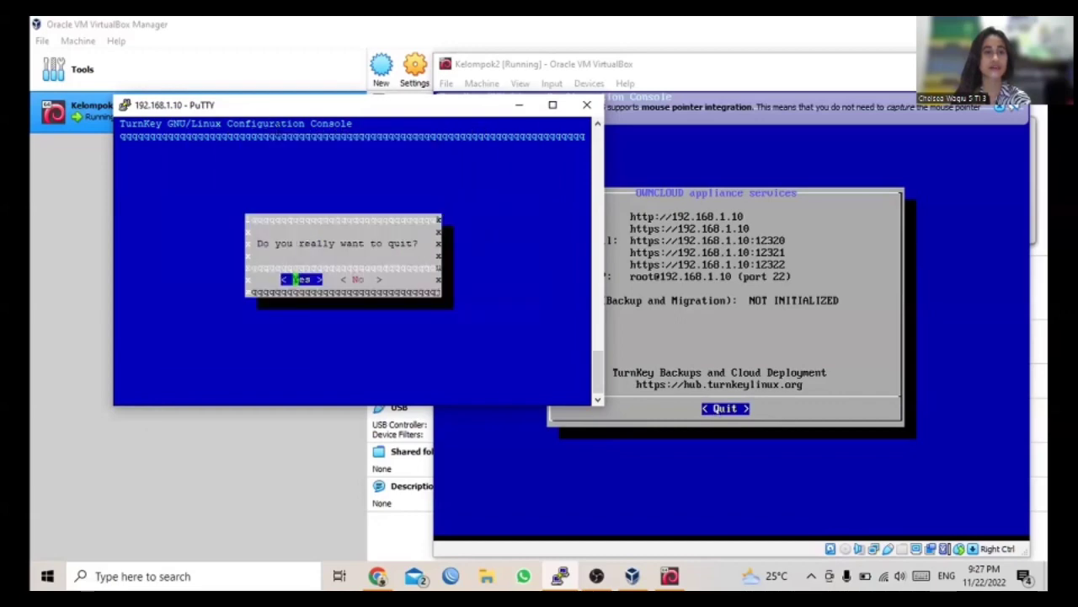
pyautogui.press('Return')
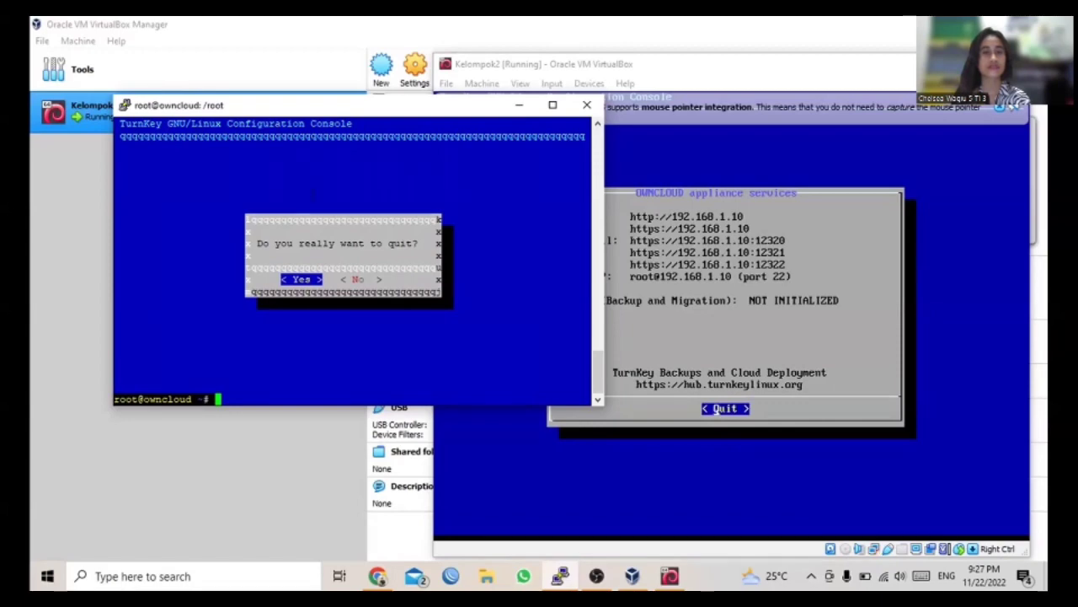
pyautogui.press('Return')
pyautogui.press('Return')
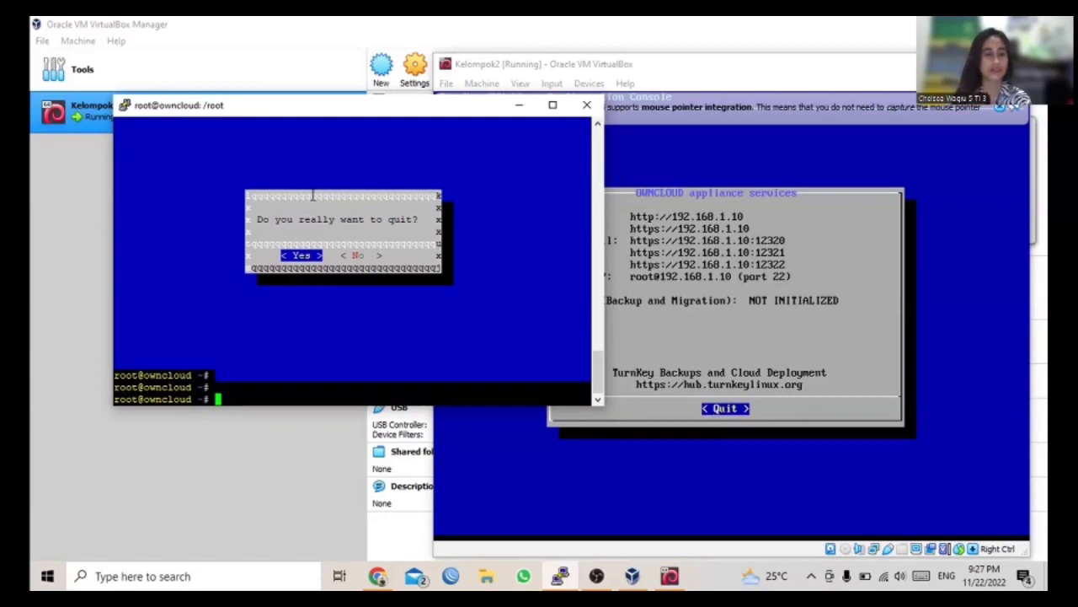
pyautogui.press('Return')
pyautogui.press('Return')
pyautogui.press('Return')
pyautogui.press('Return')
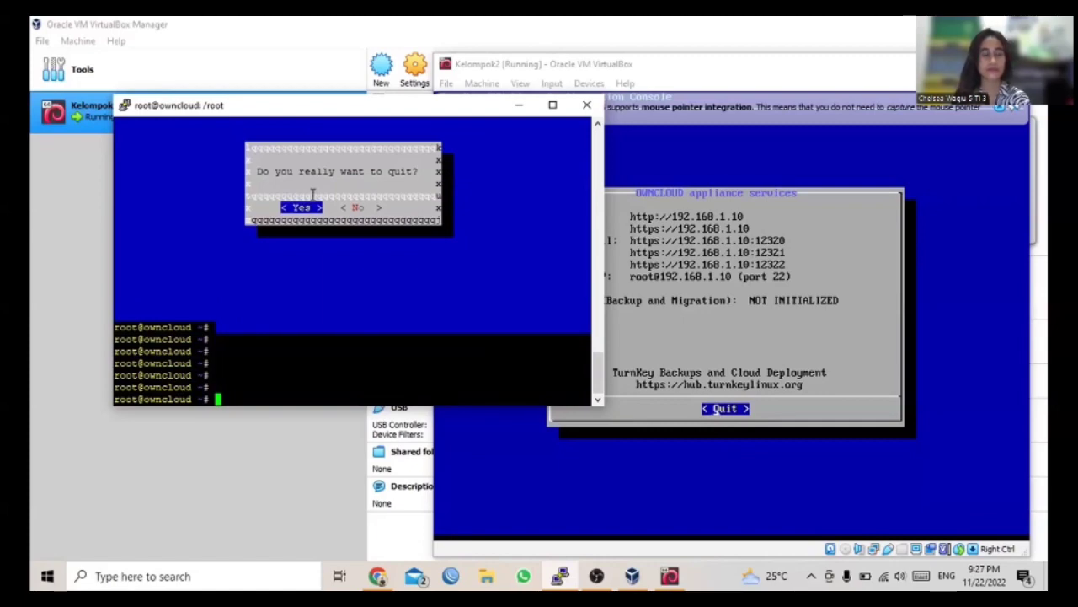
# Change to the /var/www/ directory on the server and list its contents.
pyautogui.write('cloud ~# cd')
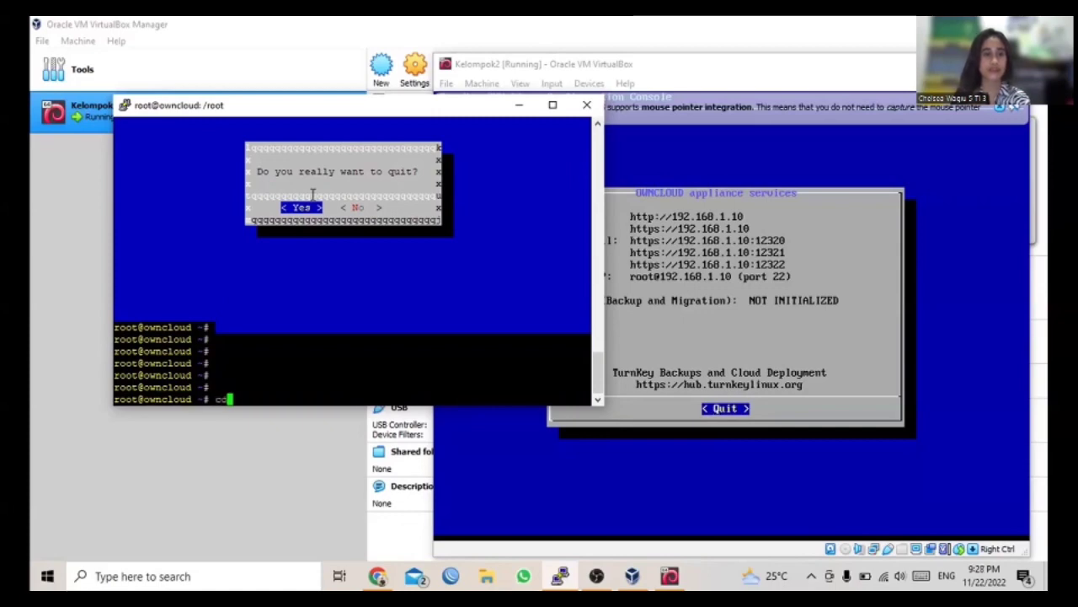
pyautogui.write(' /')
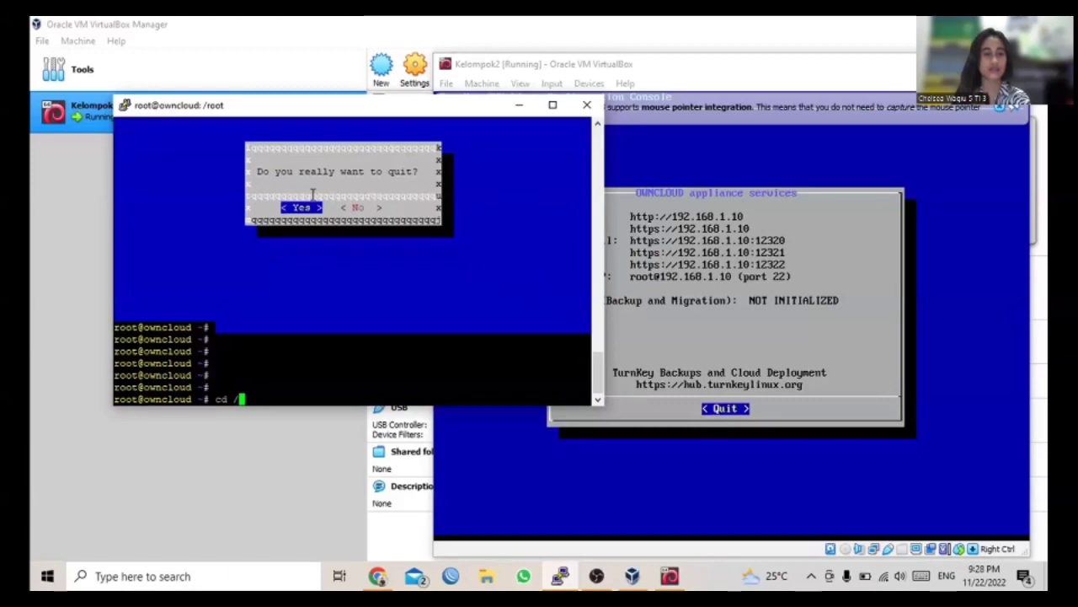
pyautogui.write('var/ww')
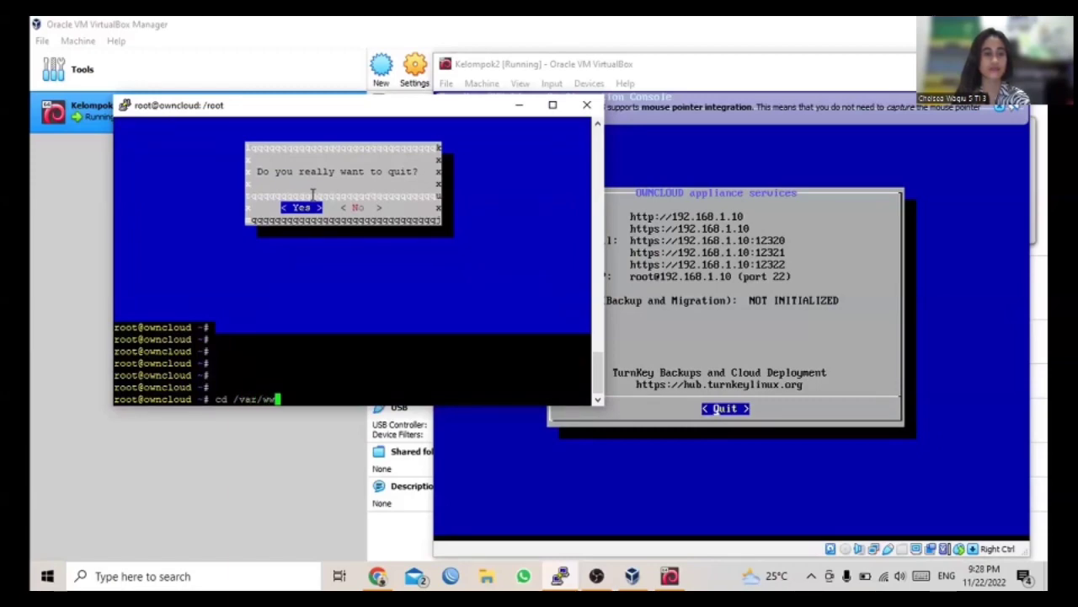
pyautogui.write('w')
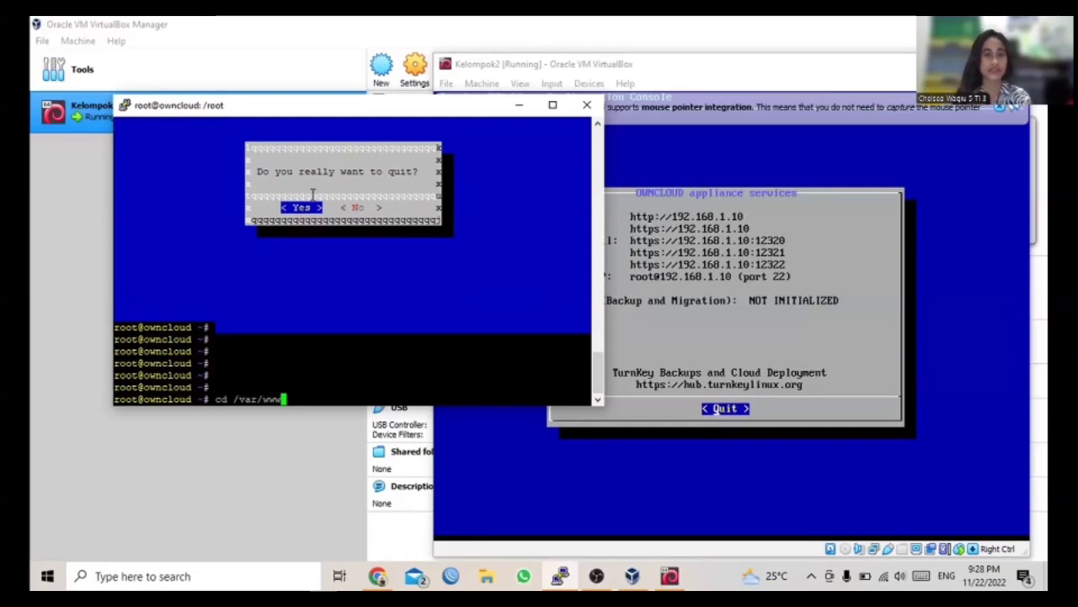
pyautogui.write('/')
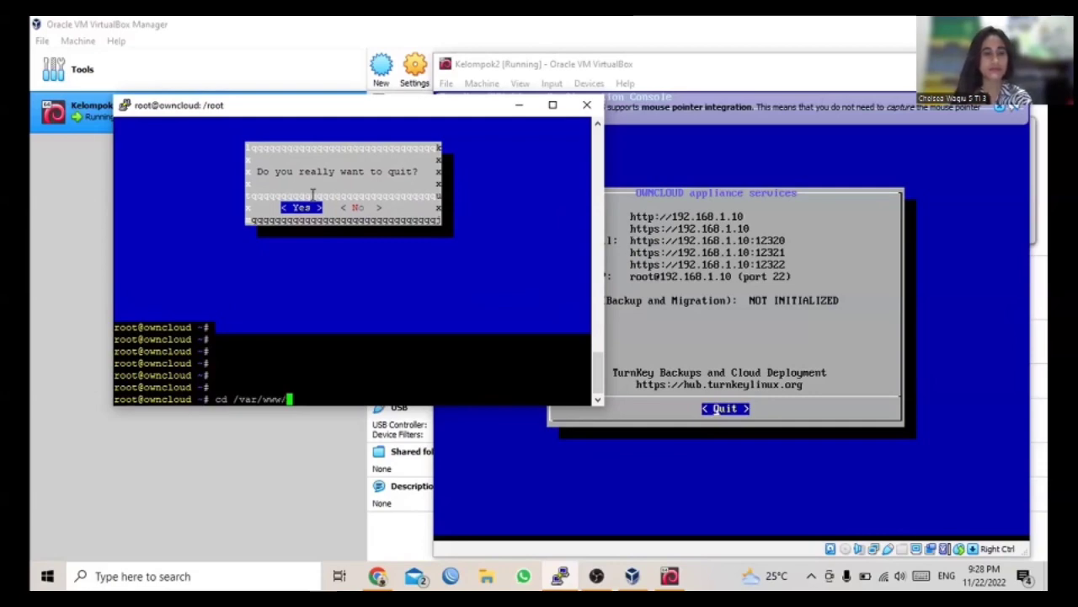
pyautogui.press('Return')
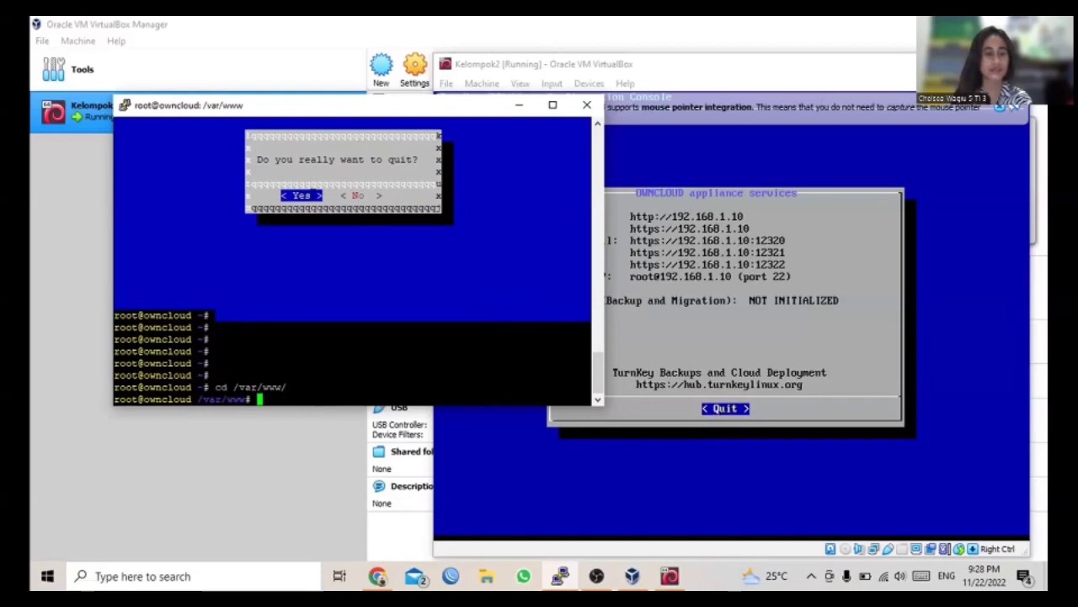
pyautogui.write('ls')
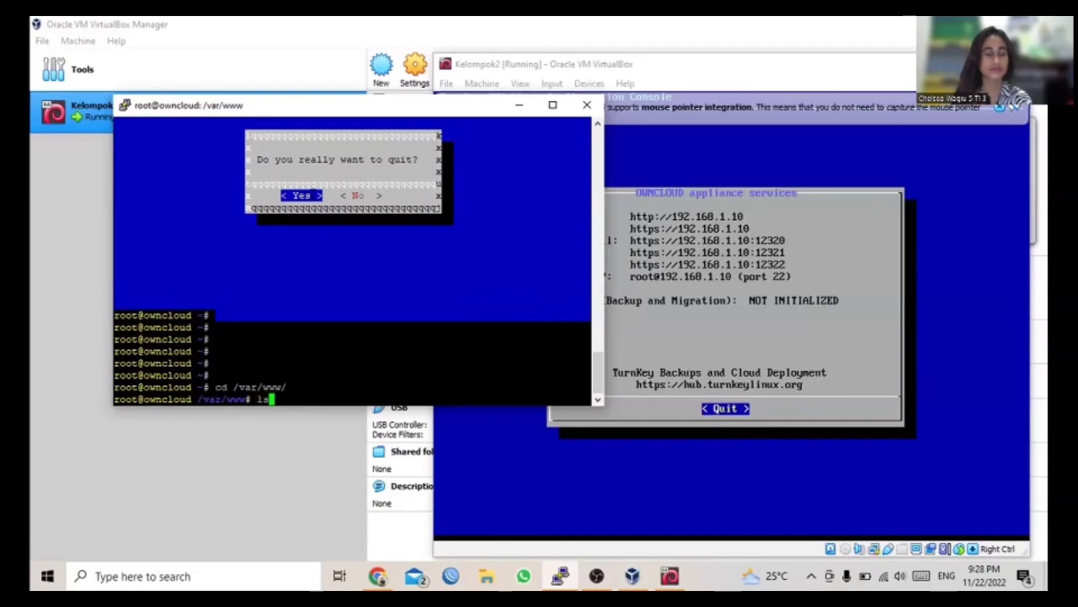
pyautogui.press('Return')
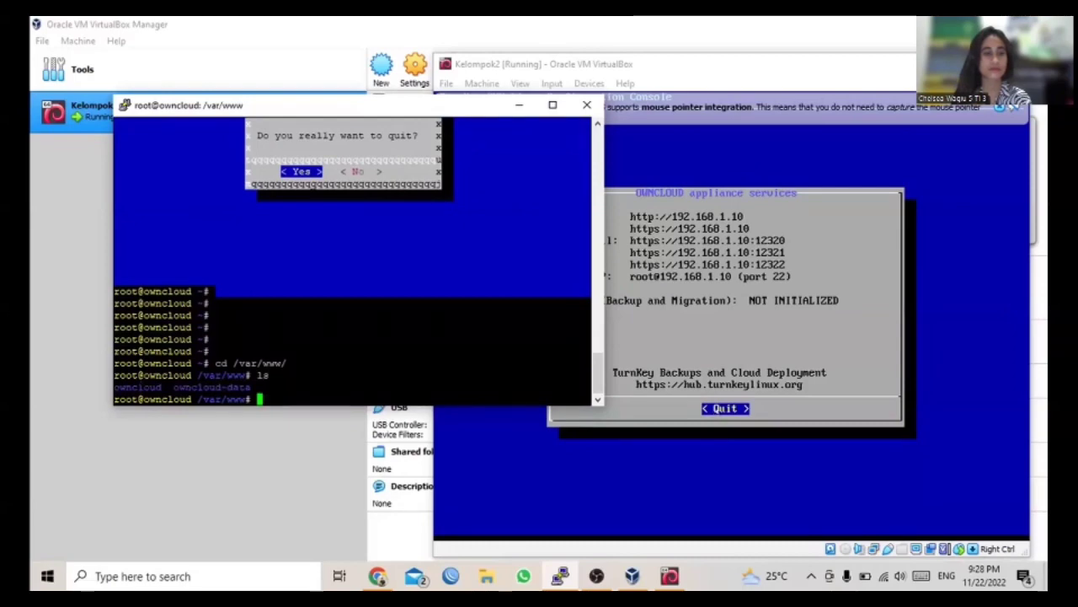
# Change into the owncloud directory and list its files and folders.
pyautogui.write('cd ')
pyautogui.write('own')
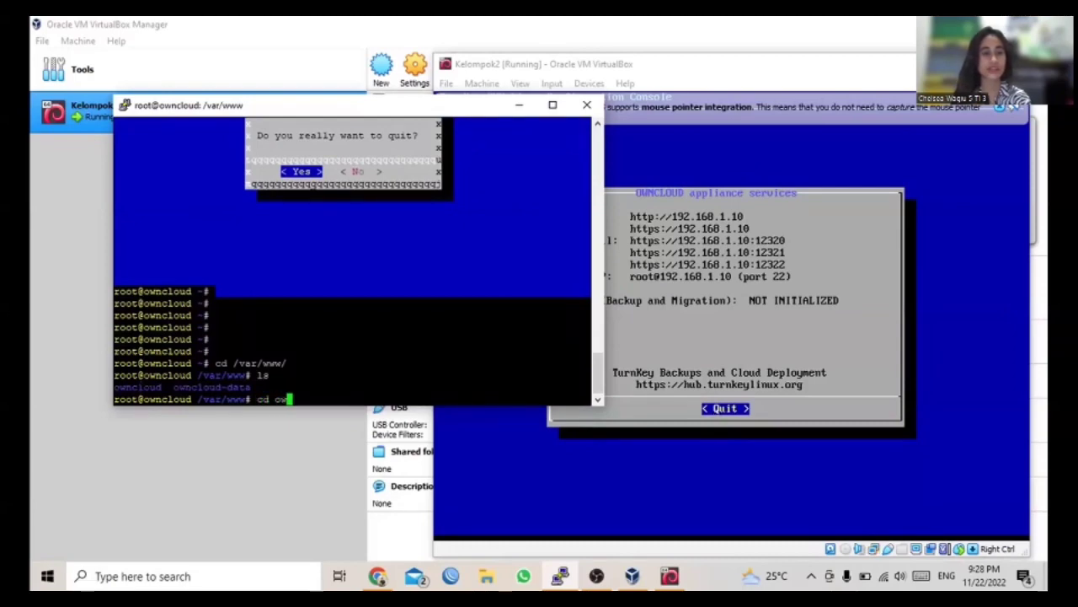
pyautogui.write('cloud')
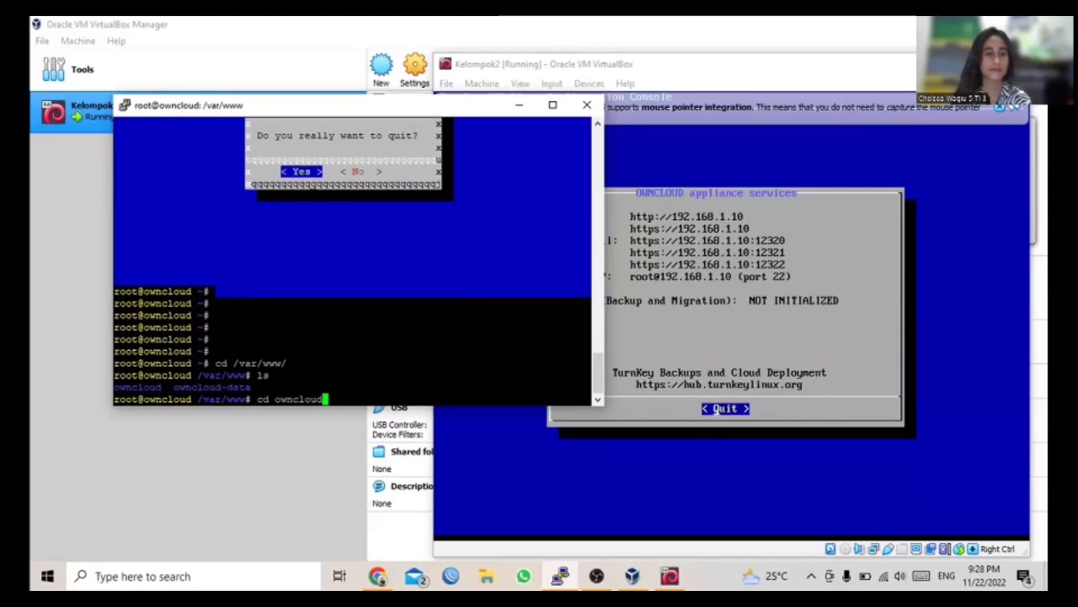
pyautogui.press('Return')
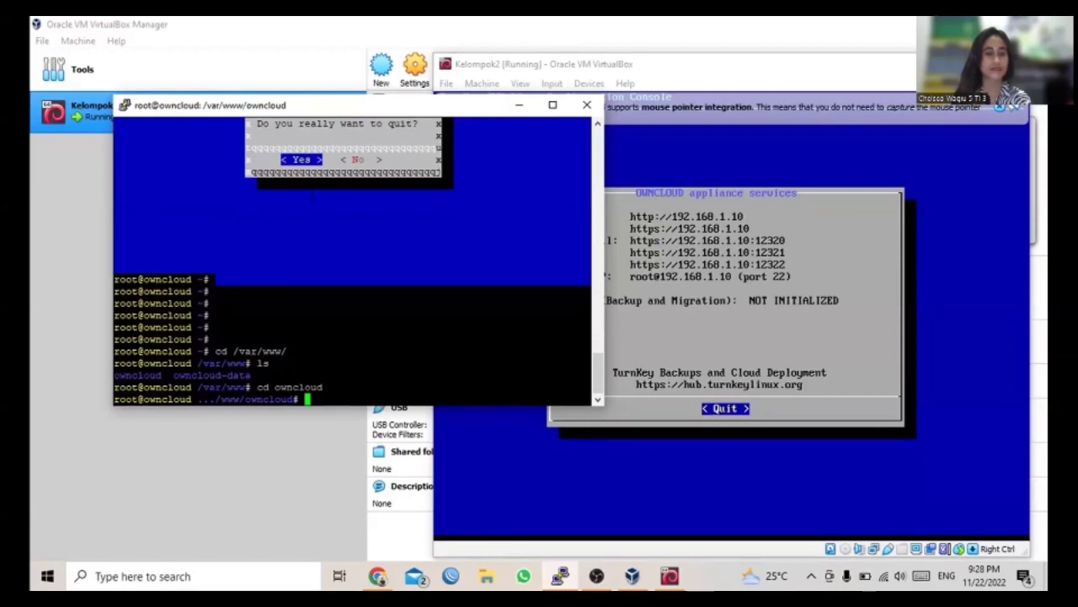
pyautogui.write('ls')
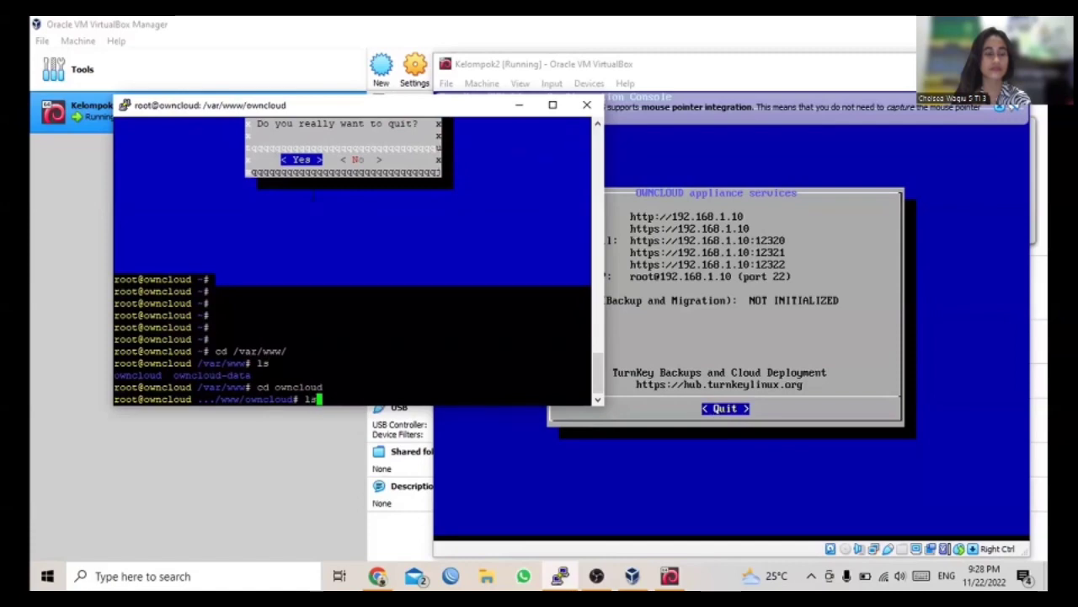
pyautogui.press('Return')
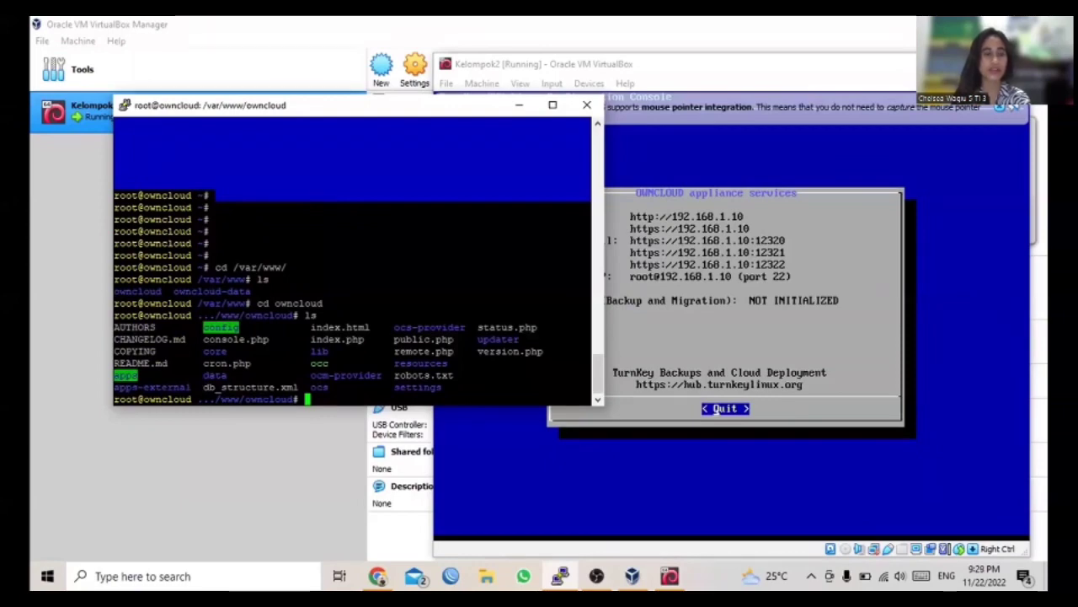
pyautogui.write('ls')
pyautogui.press('BackSpace')
pyautogui.press('BackSpace')
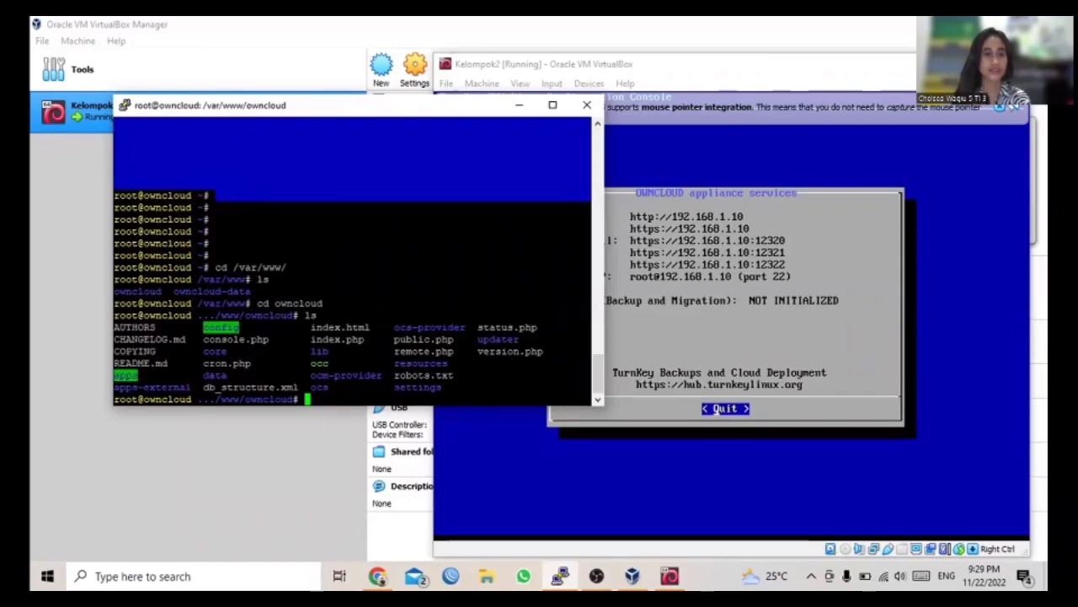
# Change into ownCloud's config directory and list its files.
pyautogui.write('c')
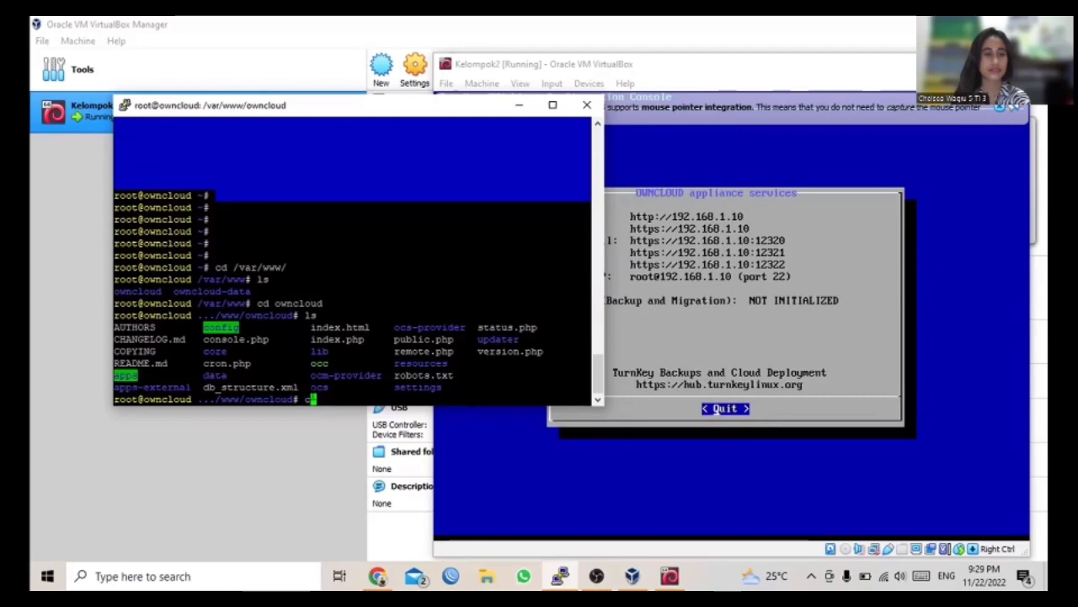
pyautogui.write('d config')
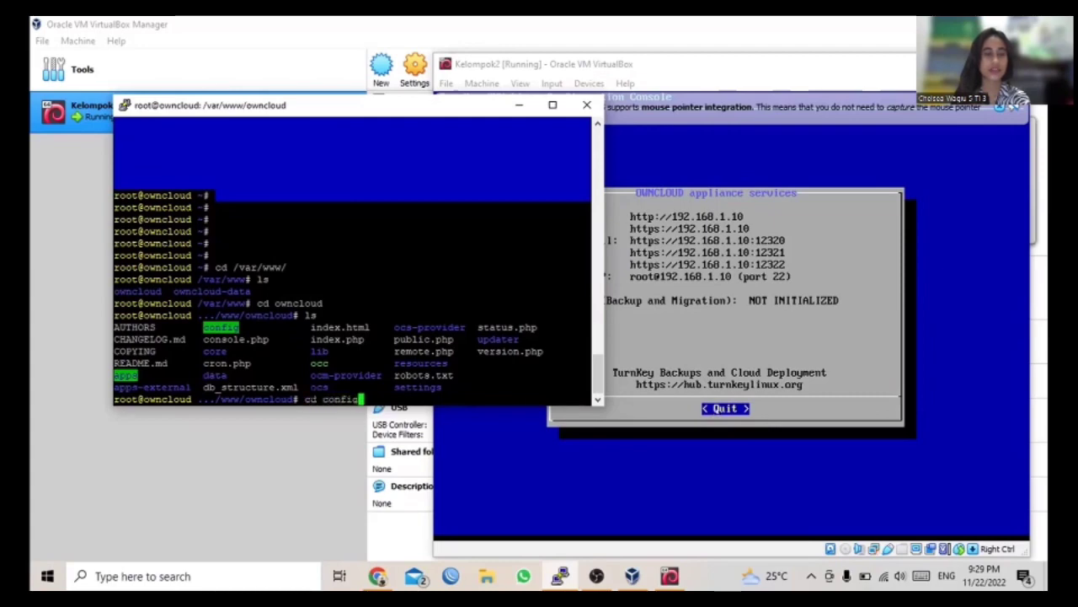
pyautogui.press('Return')
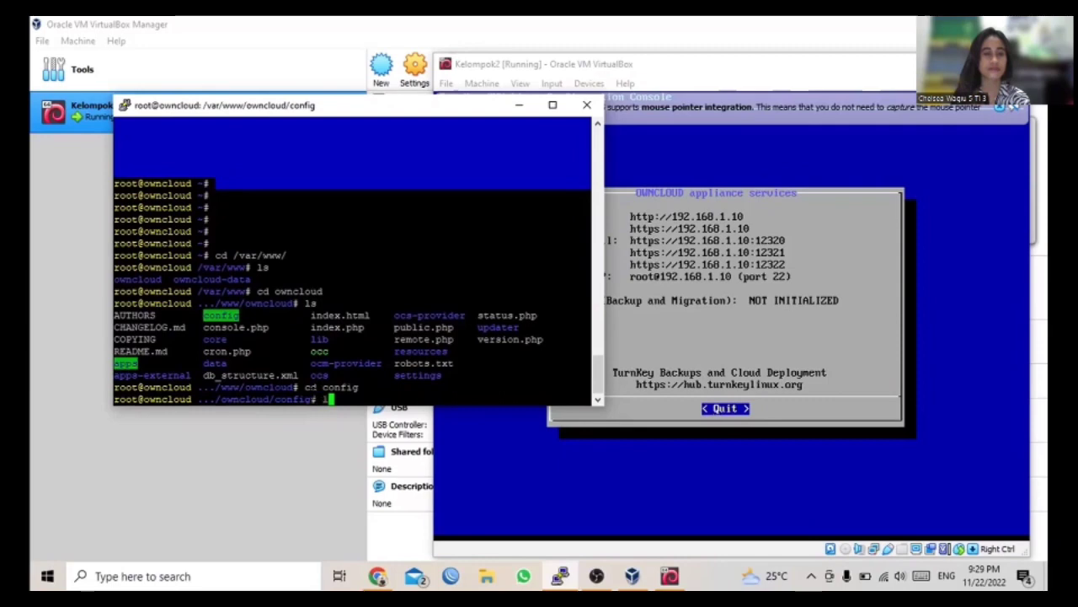
pyautogui.write('ls')
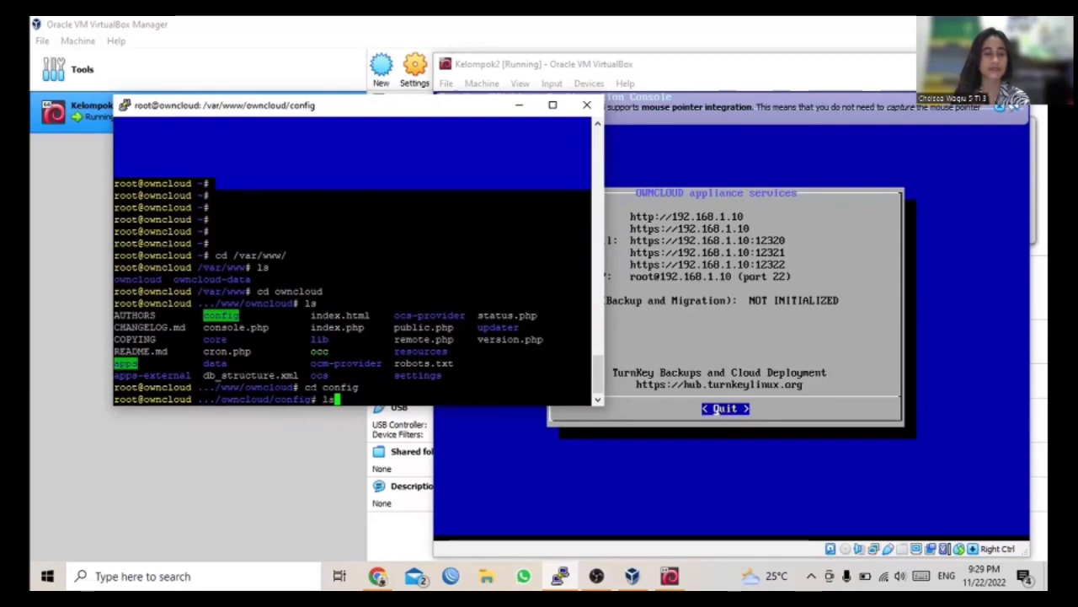
pyautogui.press('Return')
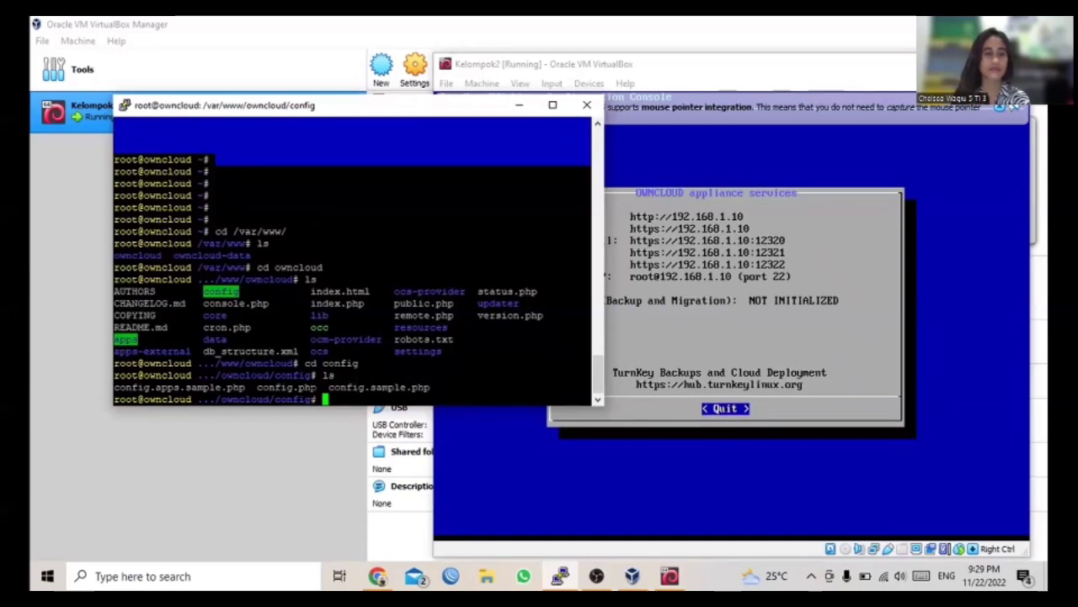
# Open config.php for editing in nano.
pyautogui.write('nano ')
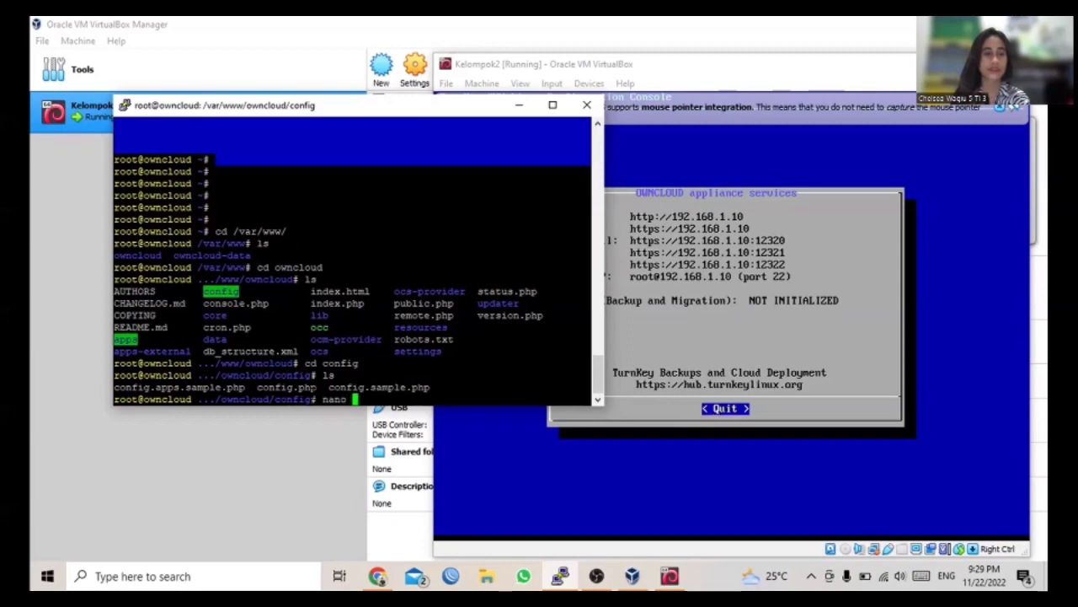
pyautogui.write('config')
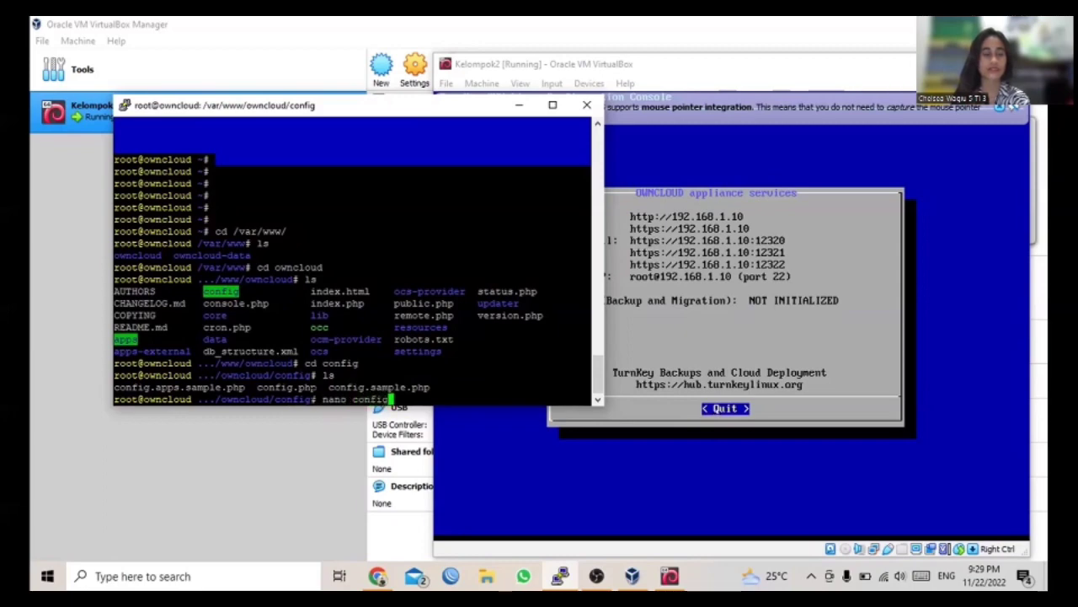
pyautogui.write('.php')
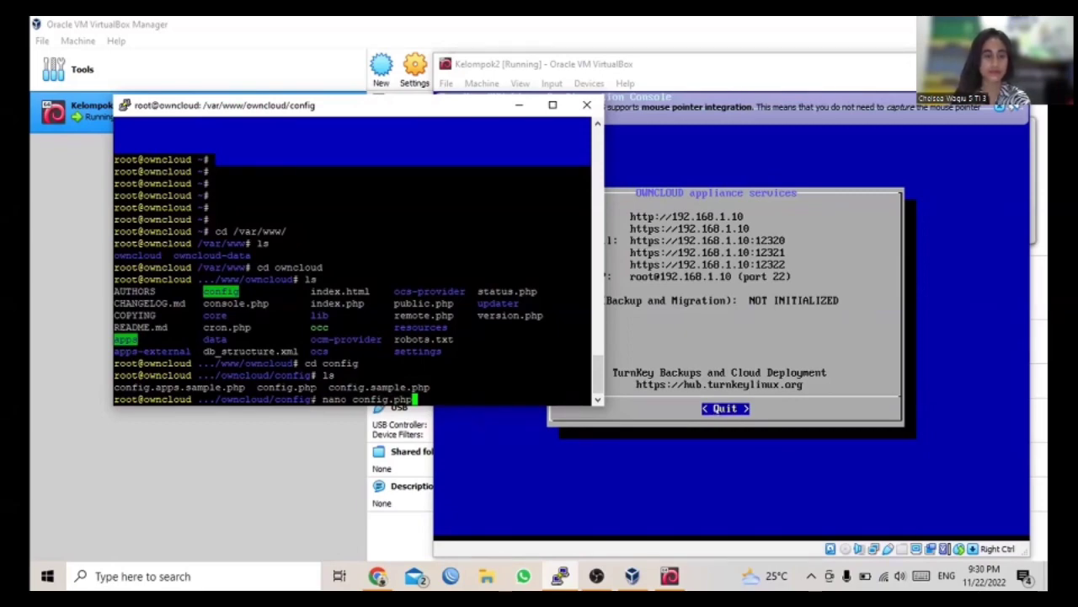
pyautogui.press('Return')
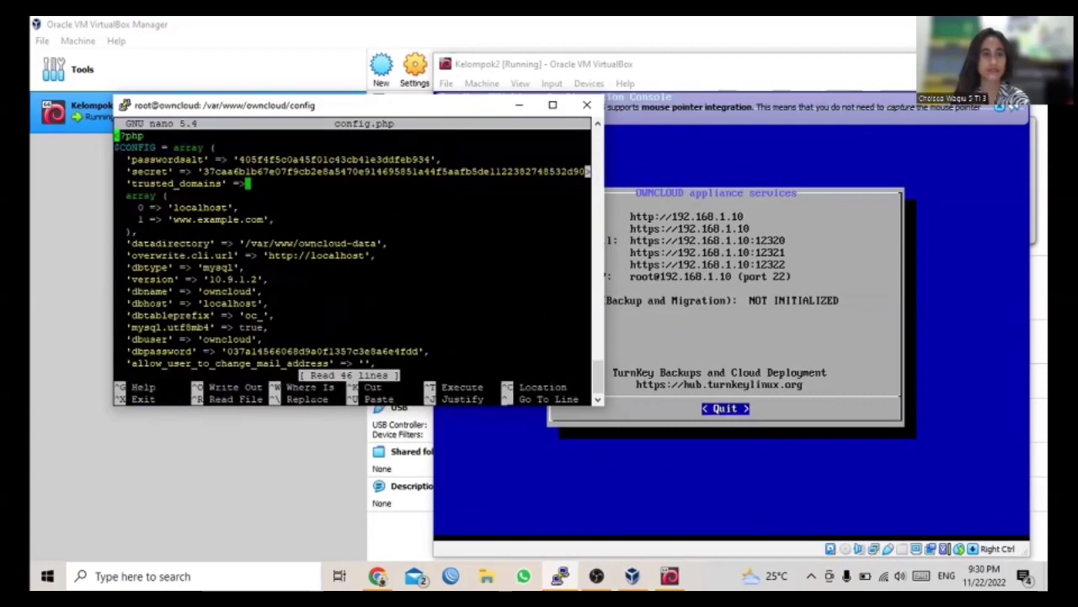
# Replace the localhost entry at index 0 of the trusted_domains array with 192.168.1.10.
pyautogui.press('Down')
pyautogui.press('Down')
pyautogui.press('Down')
pyautogui.press('Down')
pyautogui.press('Down')
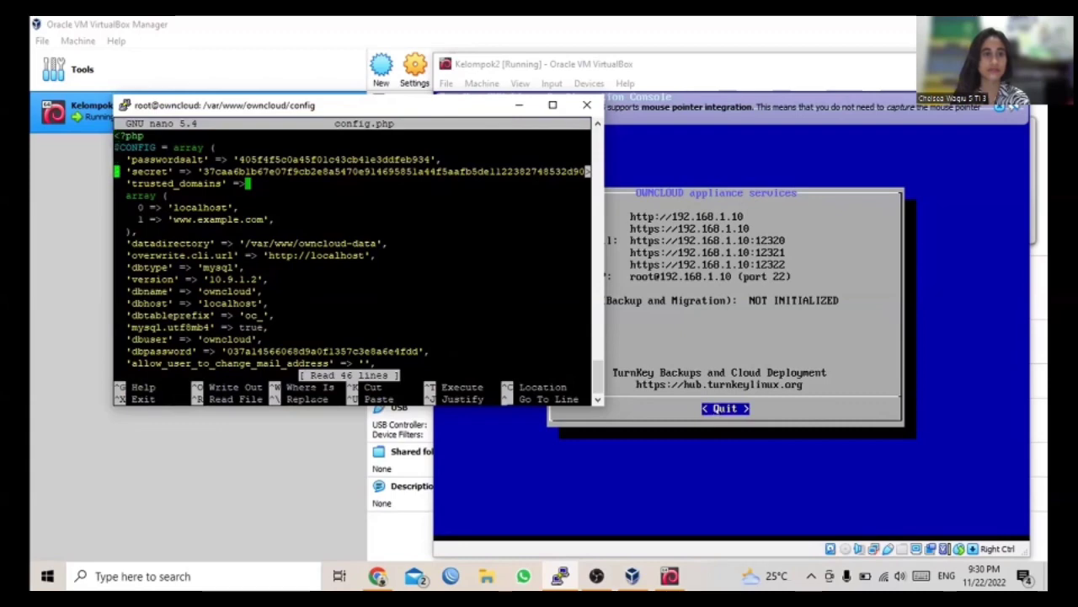
pyautogui.press('Down')
pyautogui.press('Right')
pyautogui.press('Right')
pyautogui.press('Right')
pyautogui.press('Right')
pyautogui.press('Right')
pyautogui.press('Right')
pyautogui.press('Right')
pyautogui.press('Right')
pyautogui.press('Right')
pyautogui.press('Right')
pyautogui.press('Right')
pyautogui.press('Right')
pyautogui.press('Right')
pyautogui.press('Right')
pyautogui.press('Right')
pyautogui.press('Right')
pyautogui.press('Right')
pyautogui.press('Right')
pyautogui.press('Right')
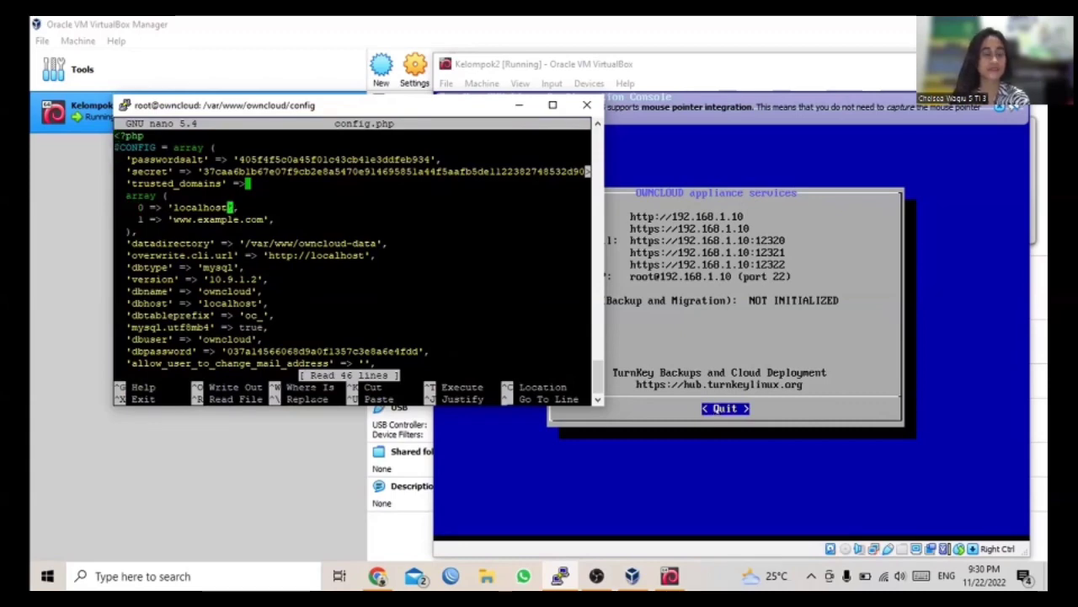
pyautogui.press('BackSpace')
pyautogui.press('BackSpace')
pyautogui.press('BackSpace')
pyautogui.press('BackSpace')
pyautogui.press('BackSpace')
pyautogui.press('BackSpace')
pyautogui.press('BackSpace')
pyautogui.press('BackSpace')
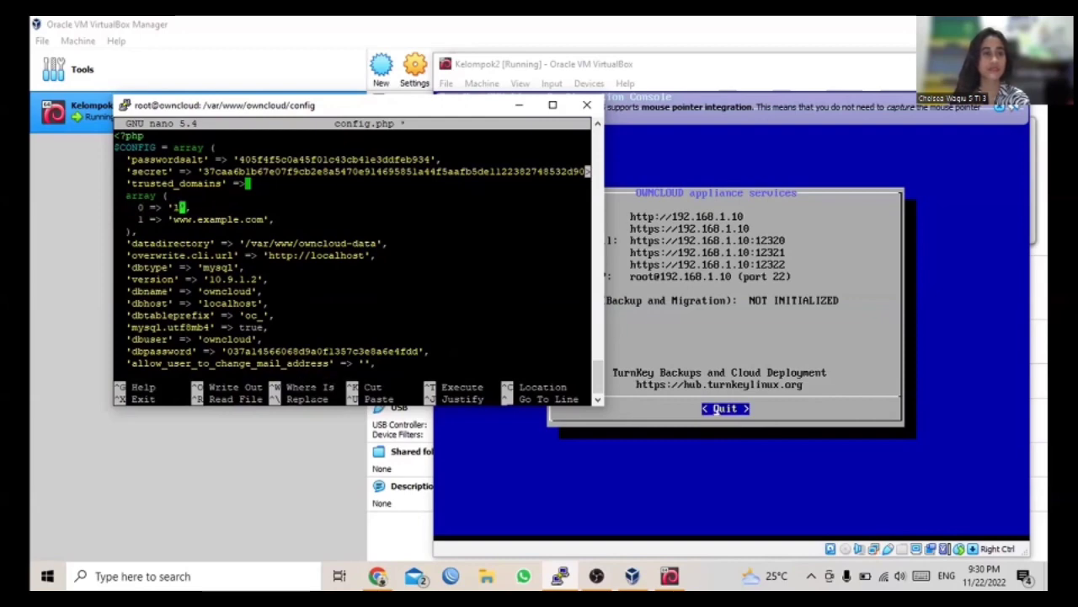
pyautogui.press('BackSpace')
pyautogui.write('19')
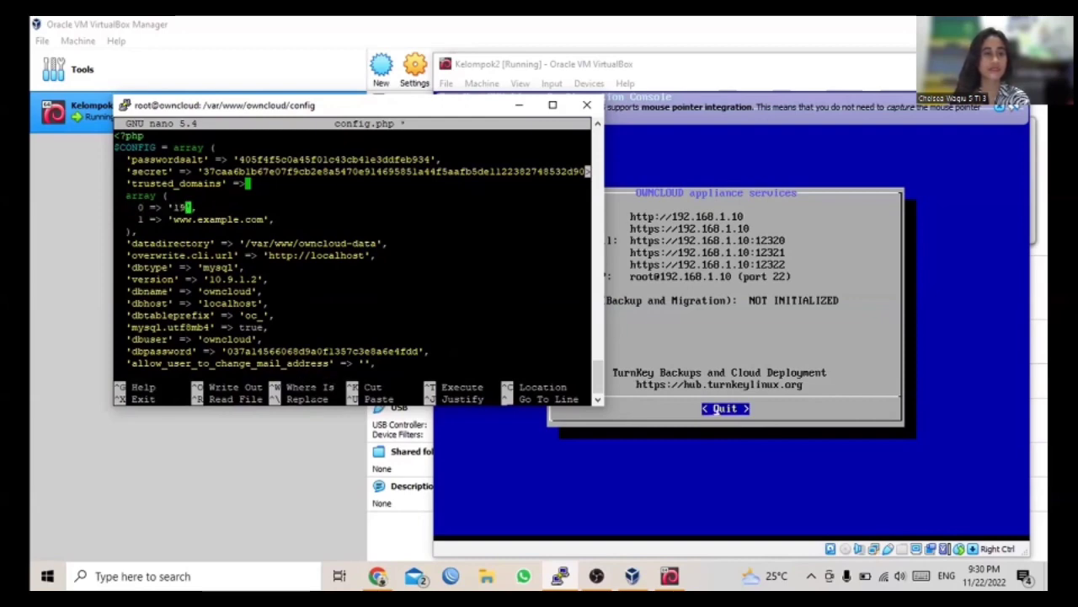
pyautogui.write('2.16')
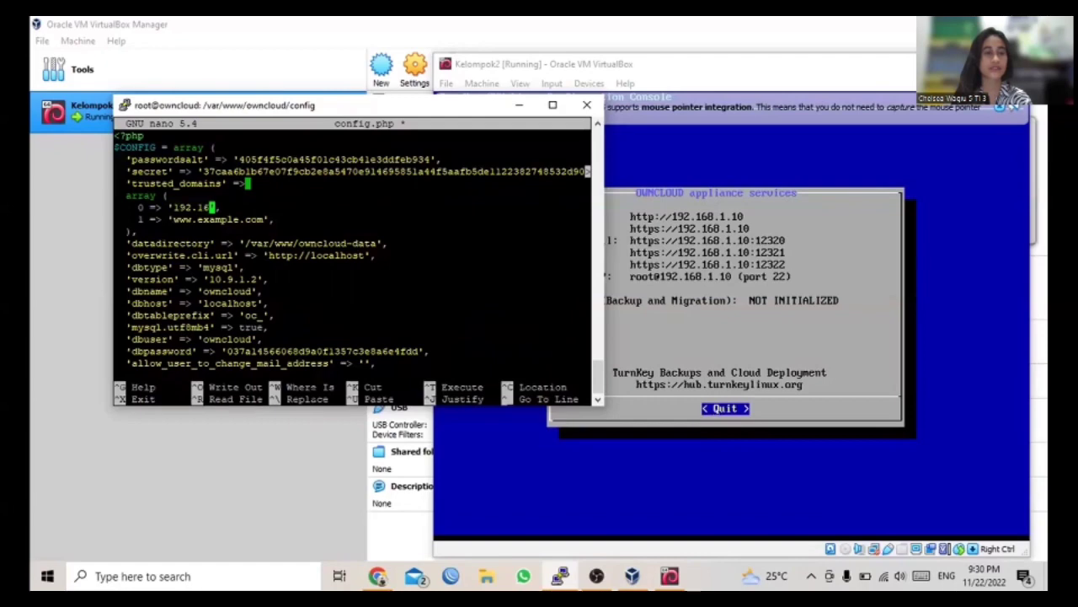
pyautogui.write('8')
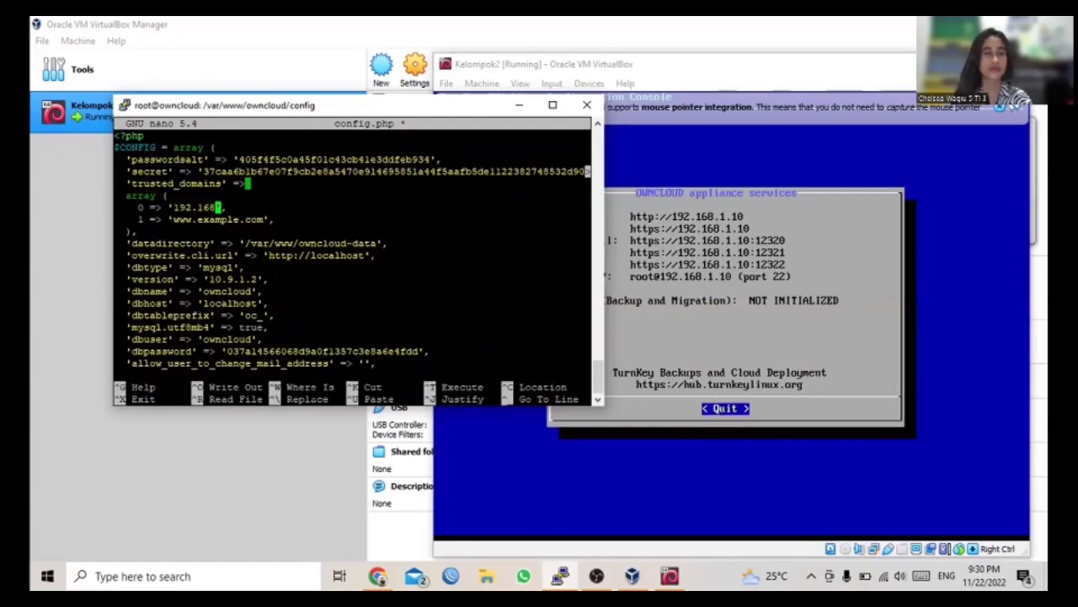
pyautogui.write('.1.10')
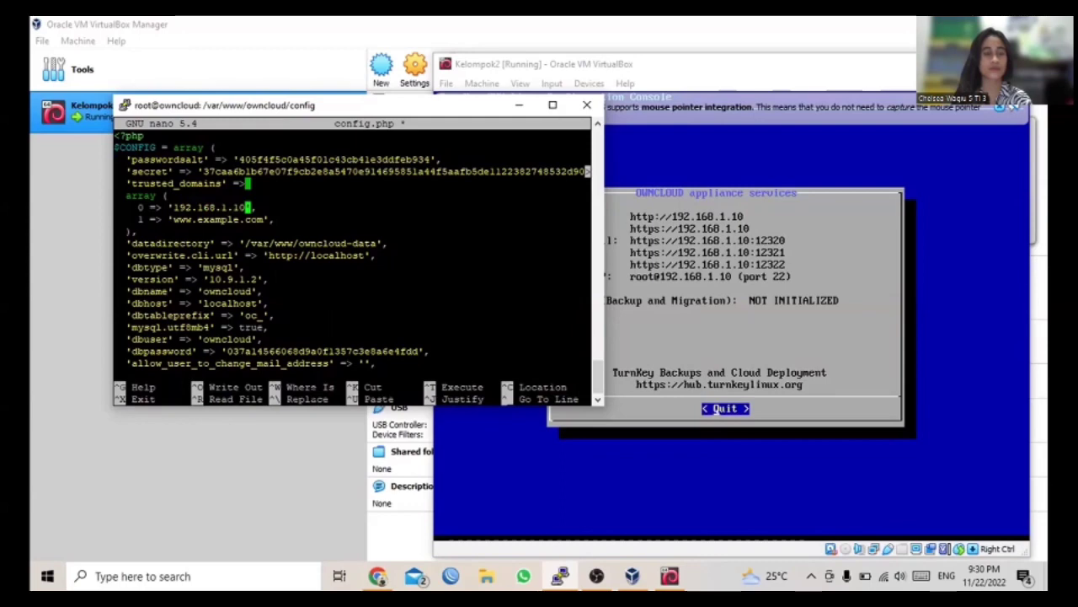
# Save the changes under the file name config.php and exit nano.
pyautogui.hotkey('ctrl', 'o')
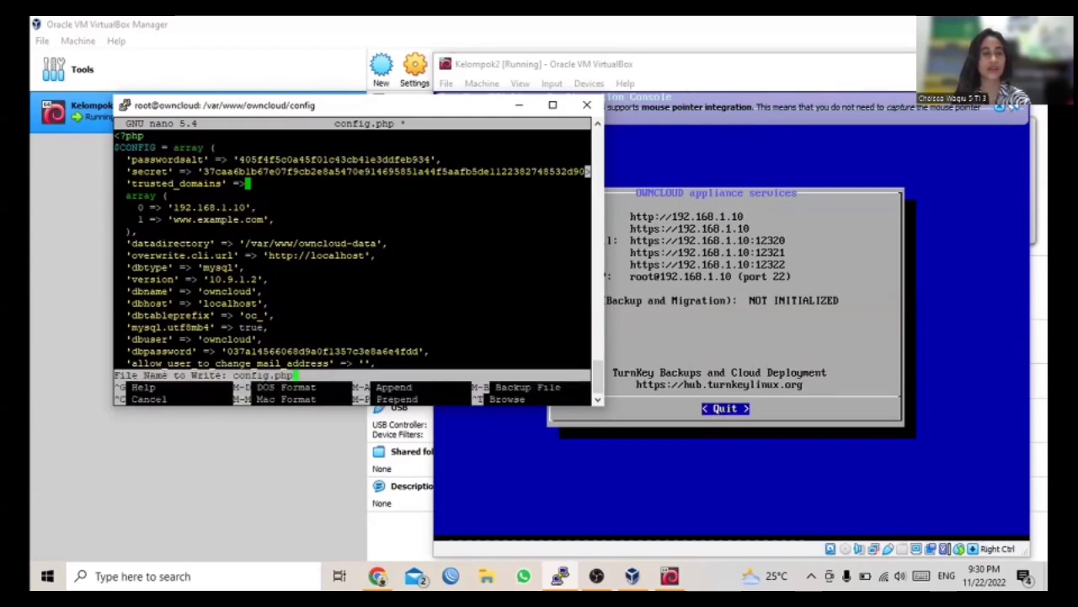
pyautogui.press('Return')
pyautogui.hotkey('ctrl', 'x')
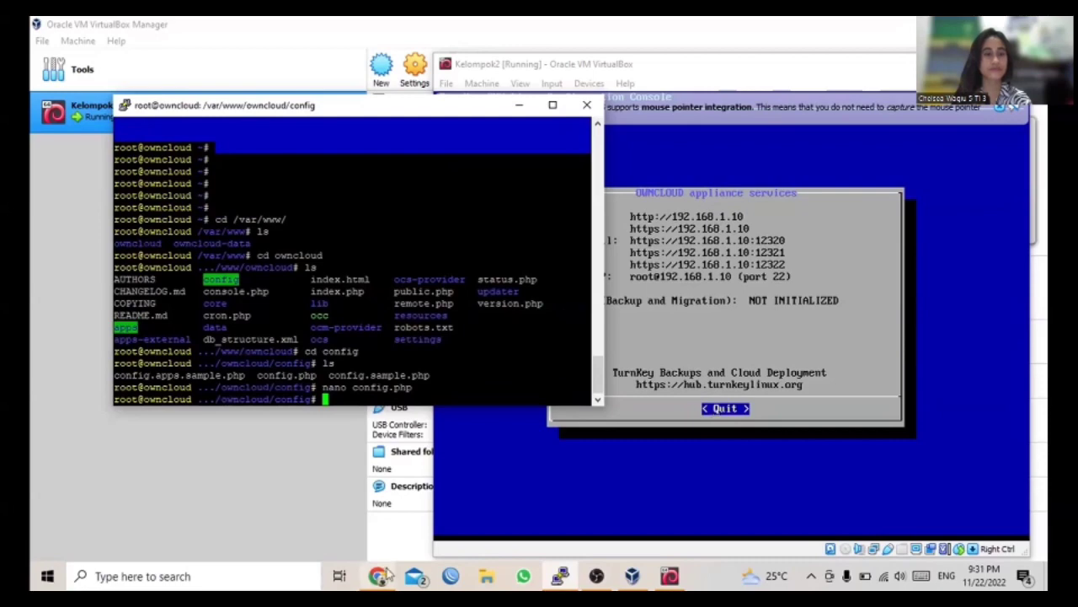
# Switch to Google Chrome and load the ownCloud server's address 192.168.1.10.
pyautogui.moveTo(390, 575)
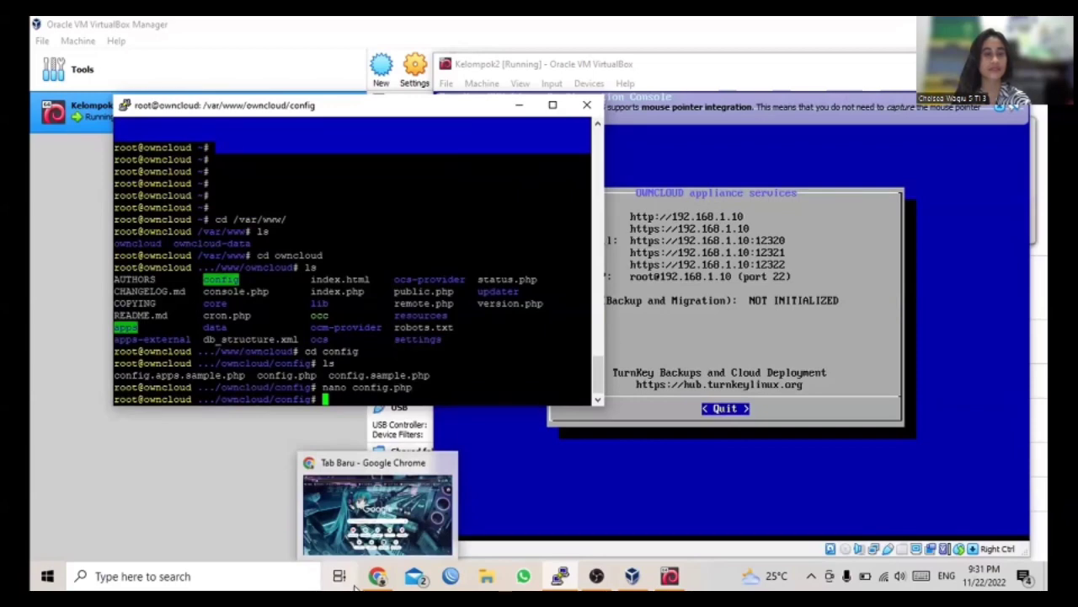
pyautogui.click(377, 509)
pyautogui.write('192')
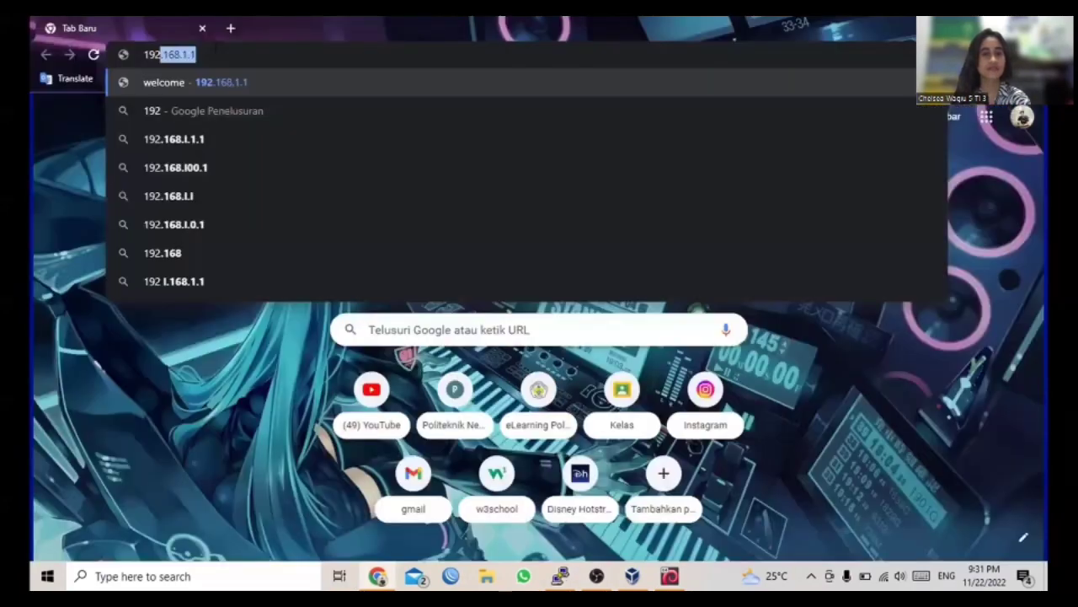
pyautogui.write('.1')
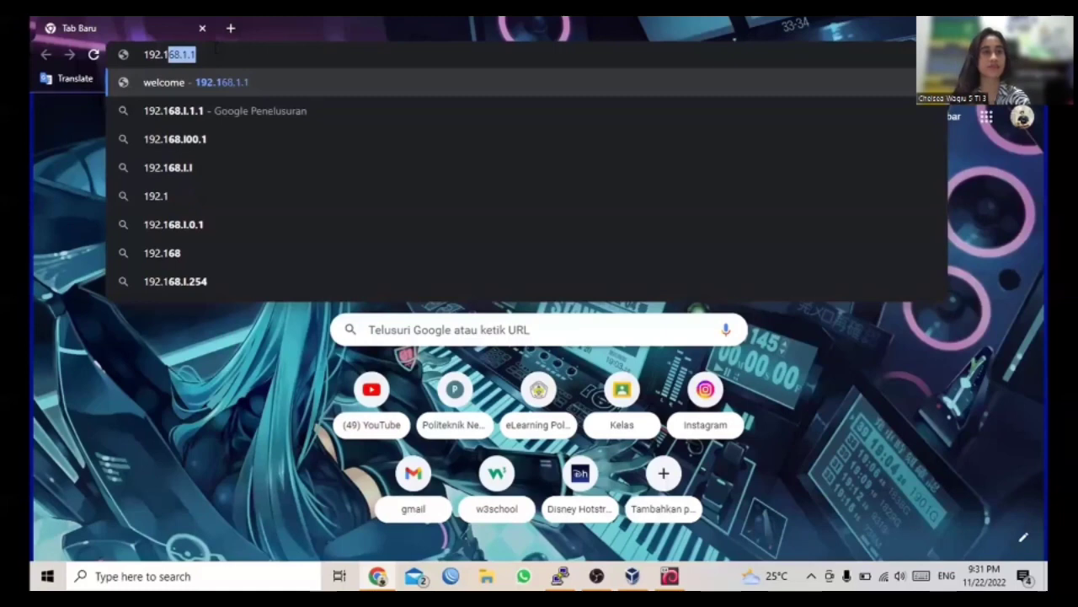
pyautogui.press('Return')
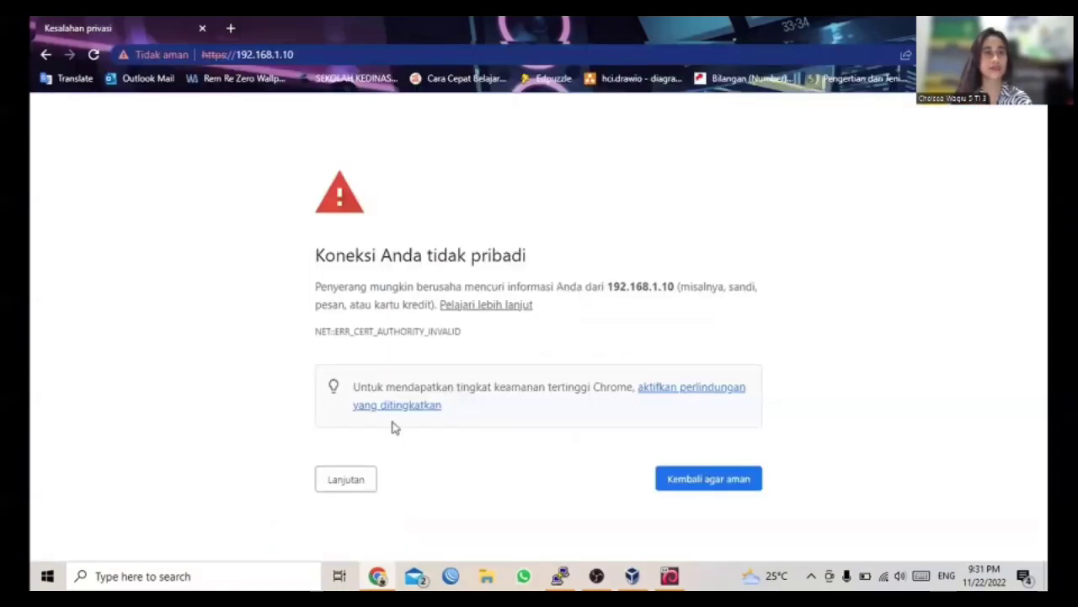